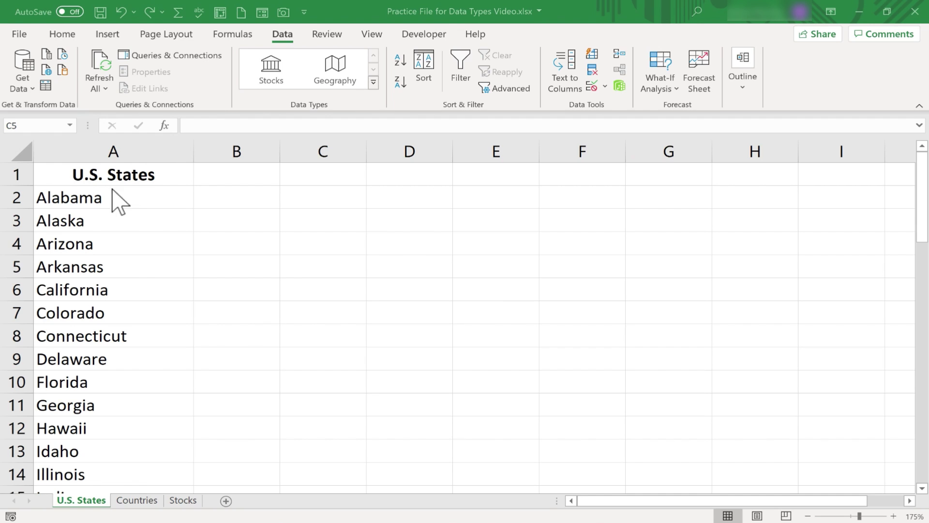
Look over the Countries and Stocks sheets.
click(137, 500)
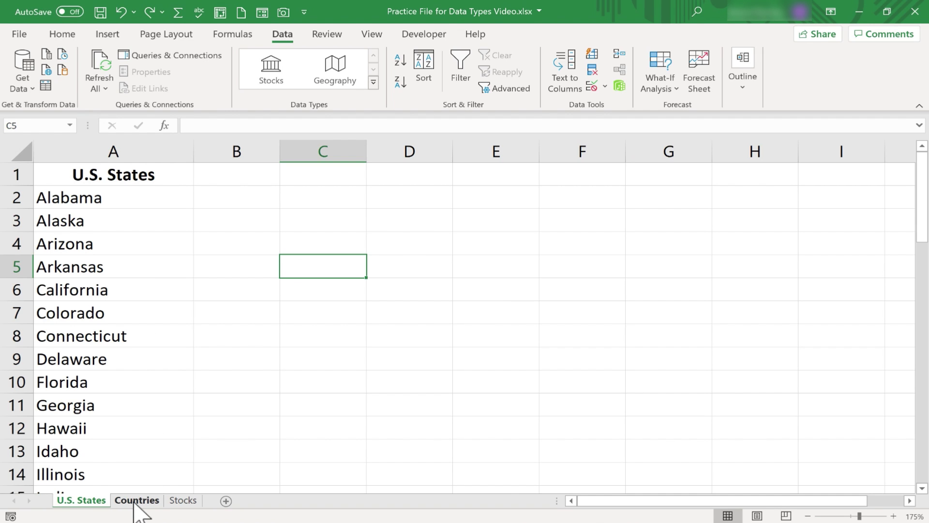
click(137, 499)
click(183, 499)
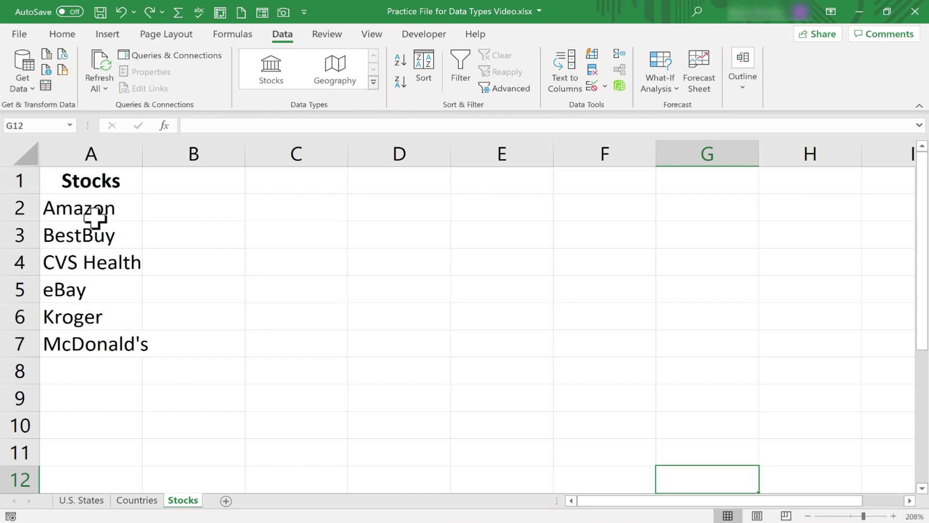
Return to the U.S. States sheet with the Data tab's Stocks and Geography types showing.
click(98, 500)
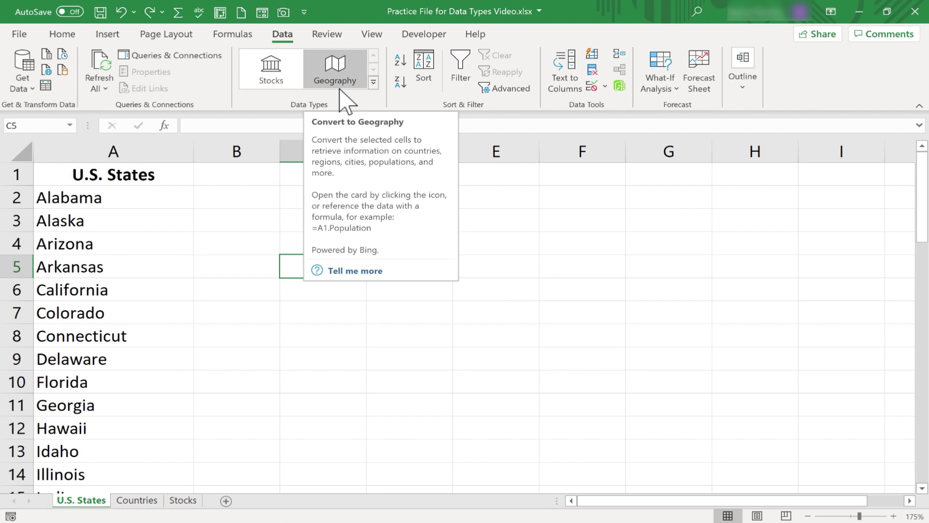
click(61, 35)
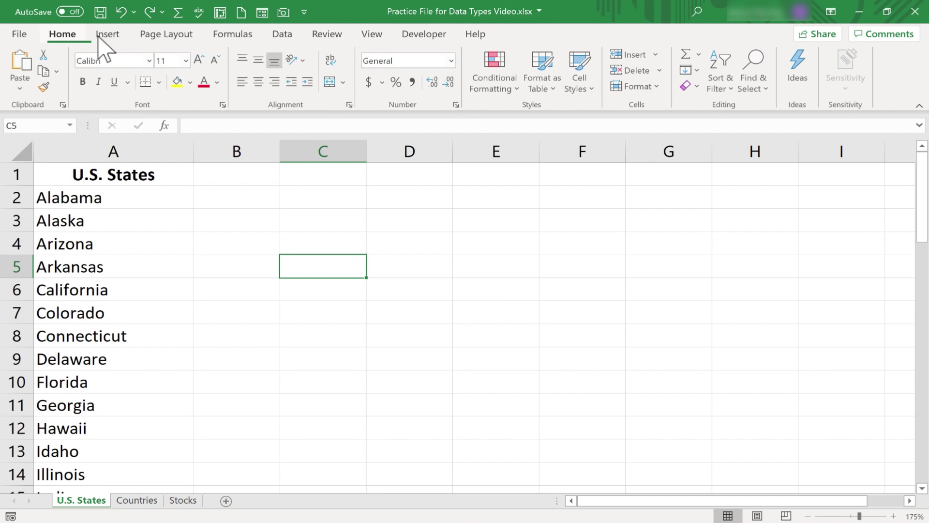
click(282, 37)
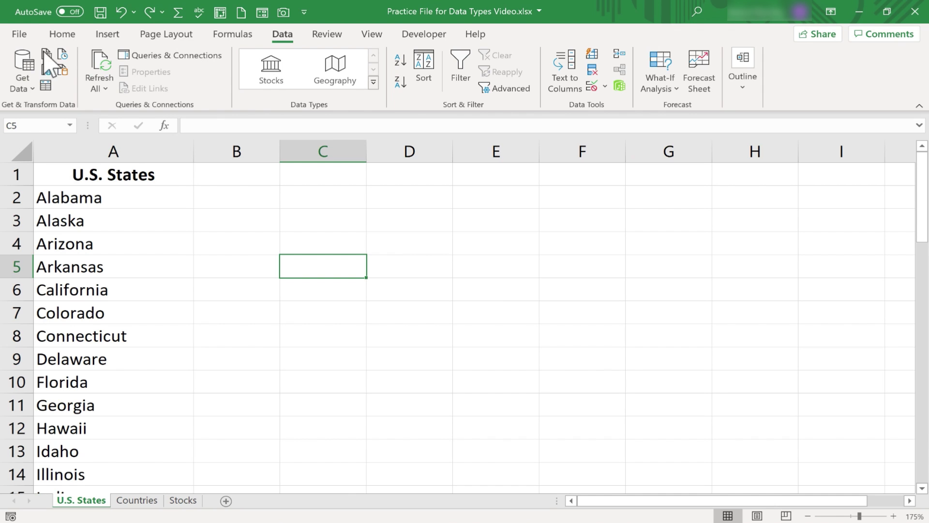
click(20, 35)
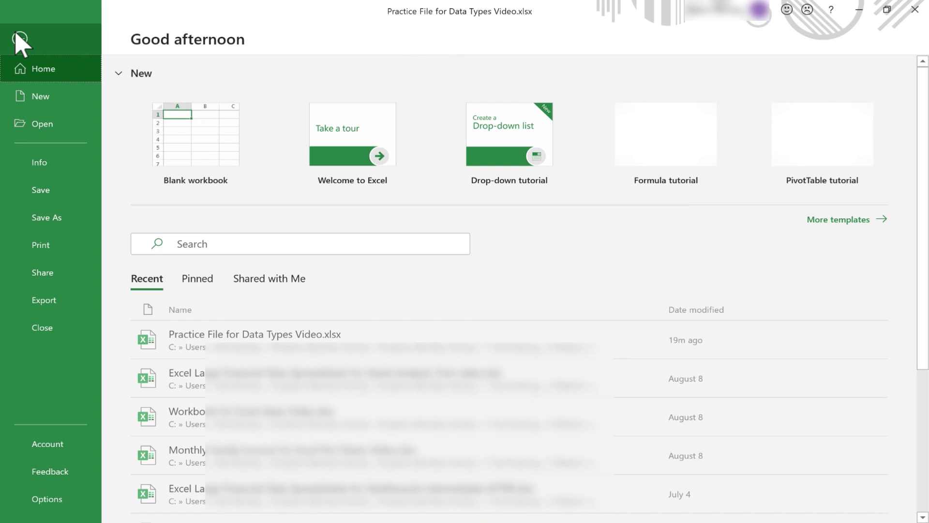
click(58, 450)
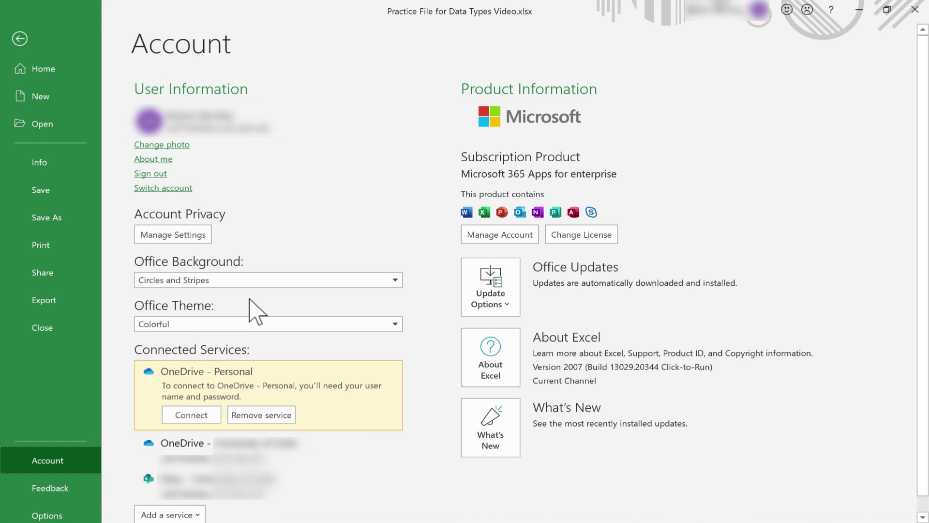
key(Escape)
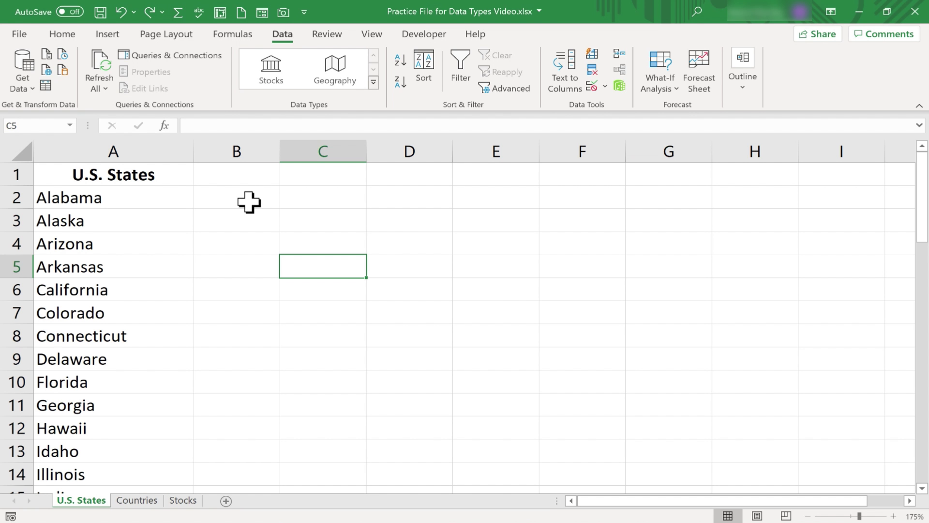
Select column A and turn its state names into Geography data-type records.
click(126, 155)
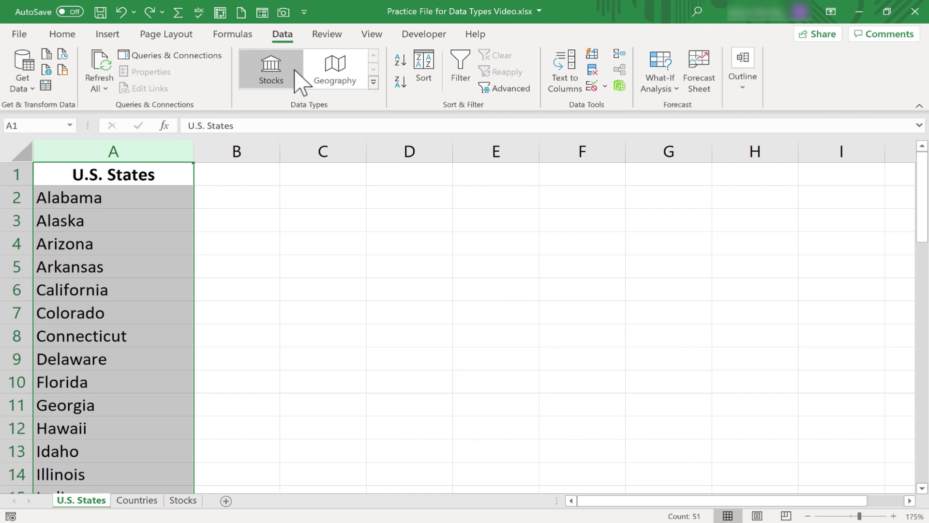
click(335, 72)
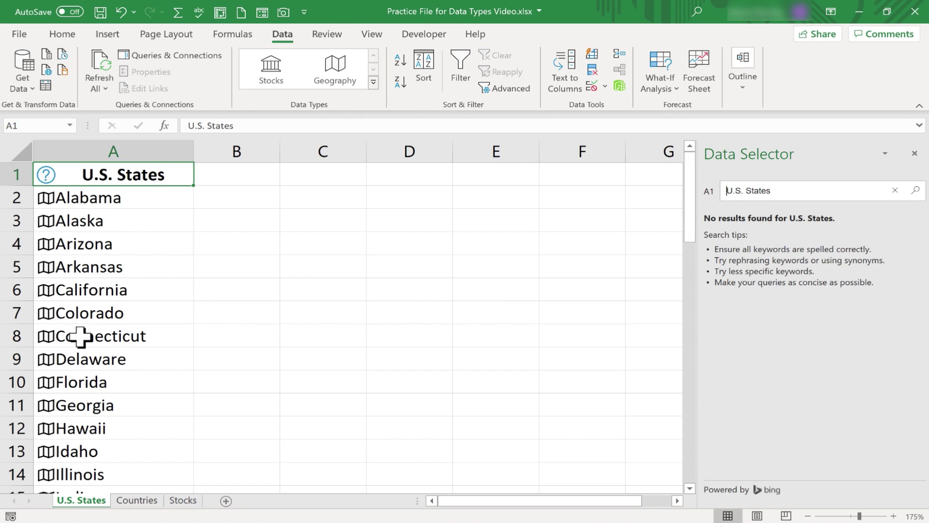
Insert median household income into column B: $43,623 for Alabama and $72,515 for Alaska.
click(149, 198)
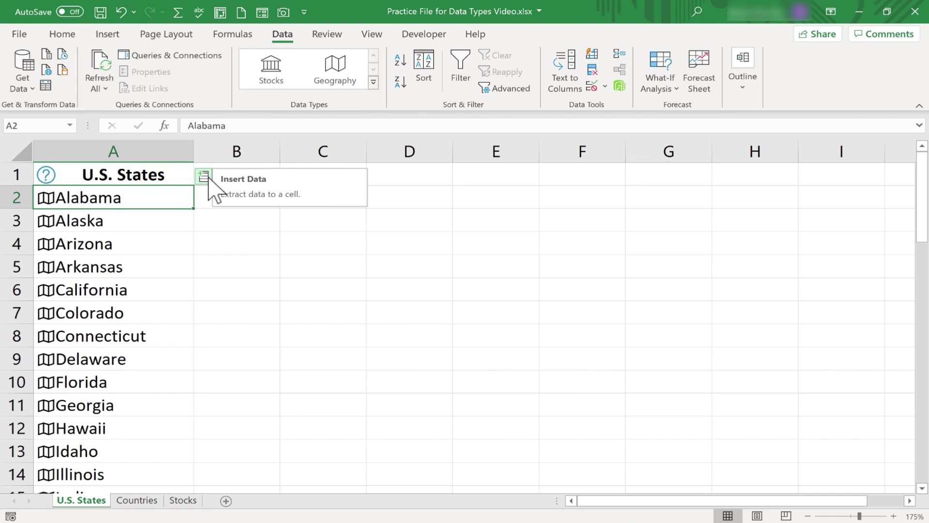
click(205, 178)
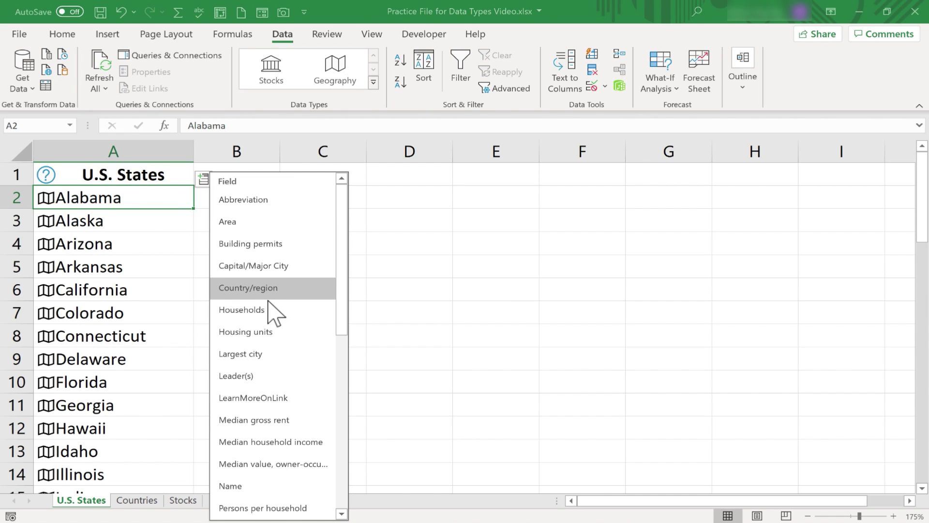
click(308, 445)
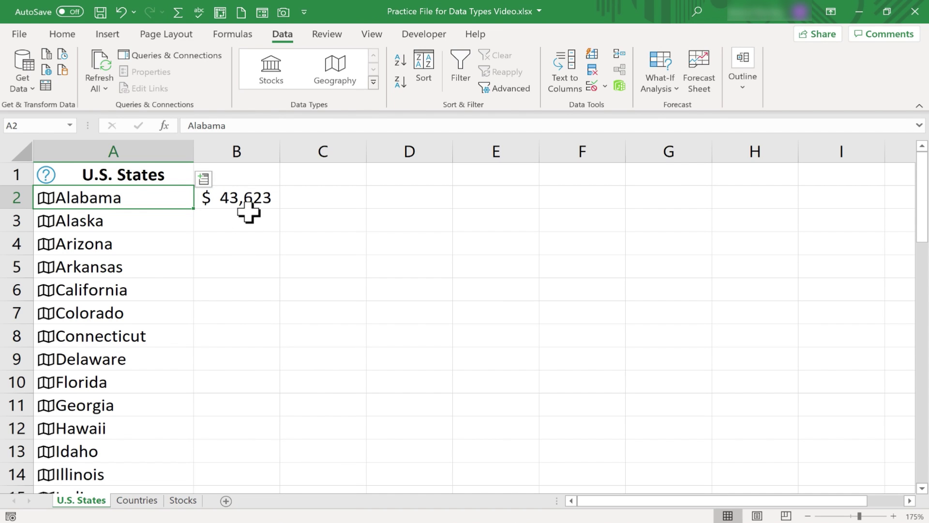
click(236, 222)
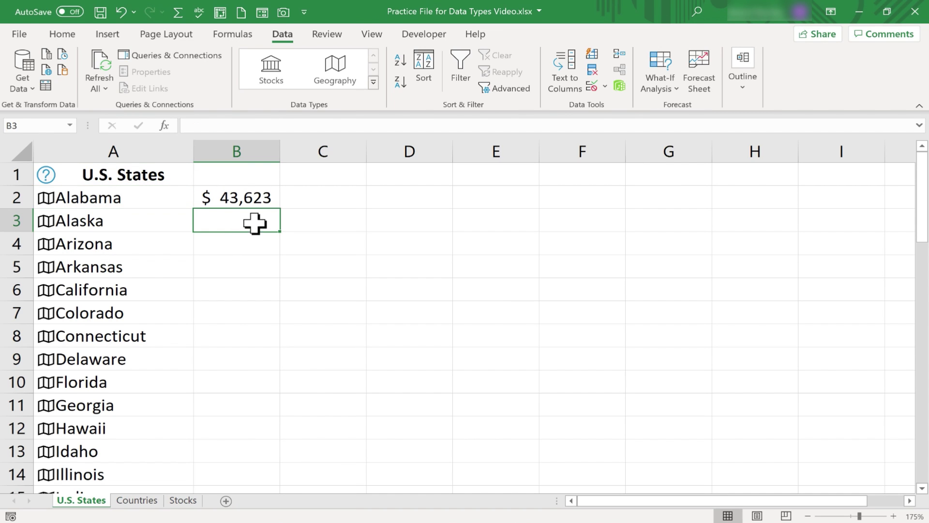
click(180, 220)
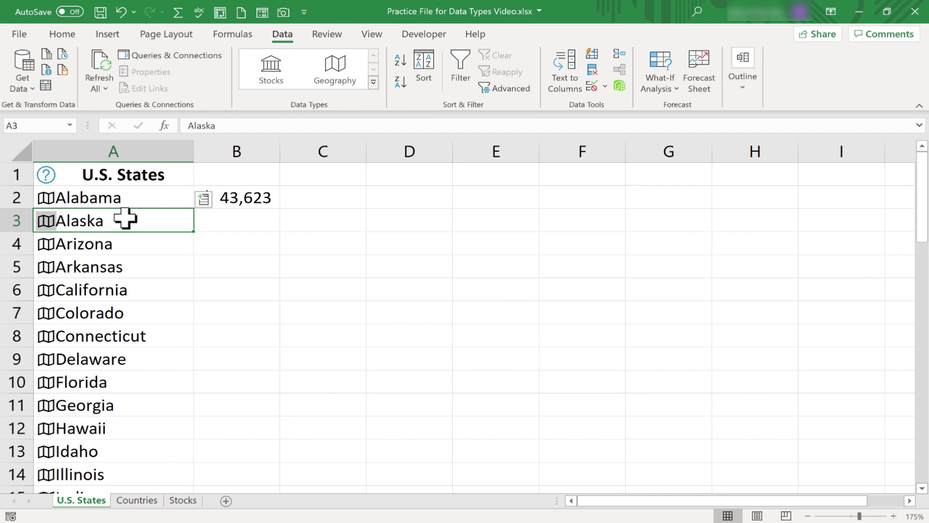
click(203, 199)
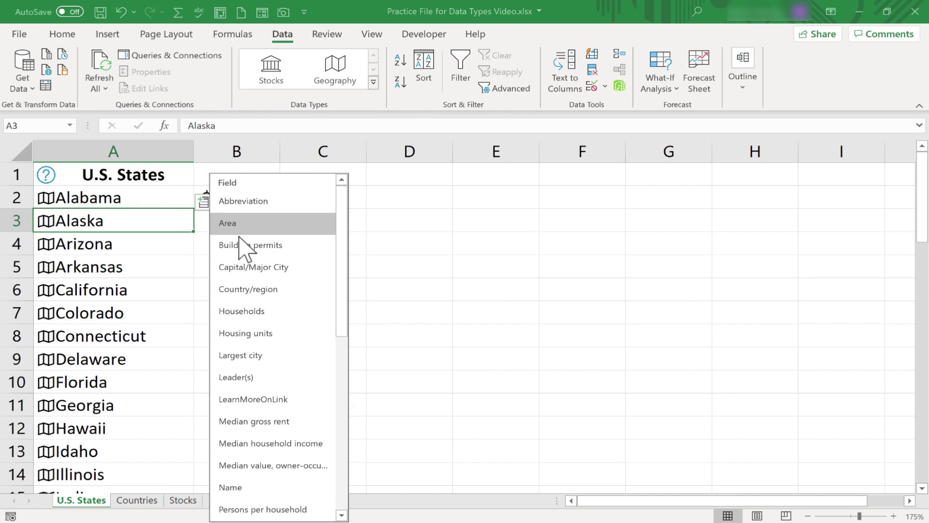
click(279, 444)
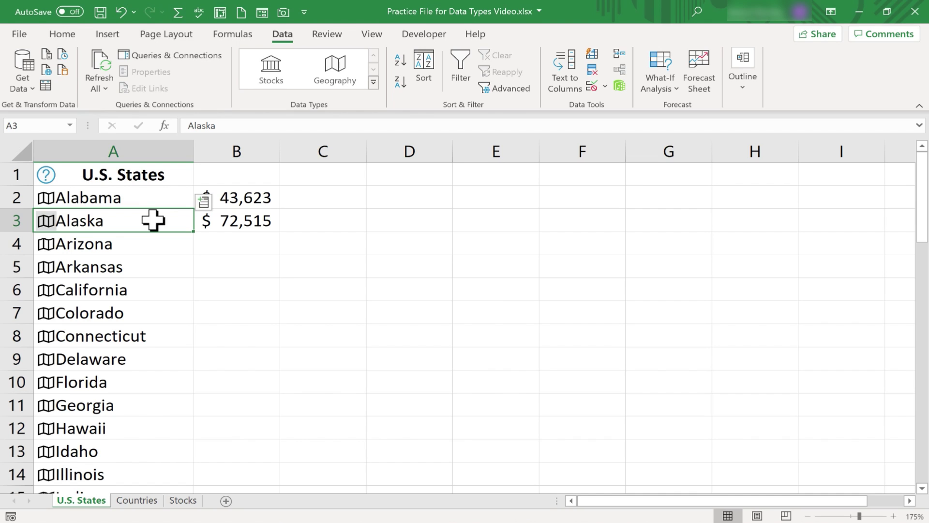
Undo both income values and the Geography conversion of column A.
key(ctrl+z)
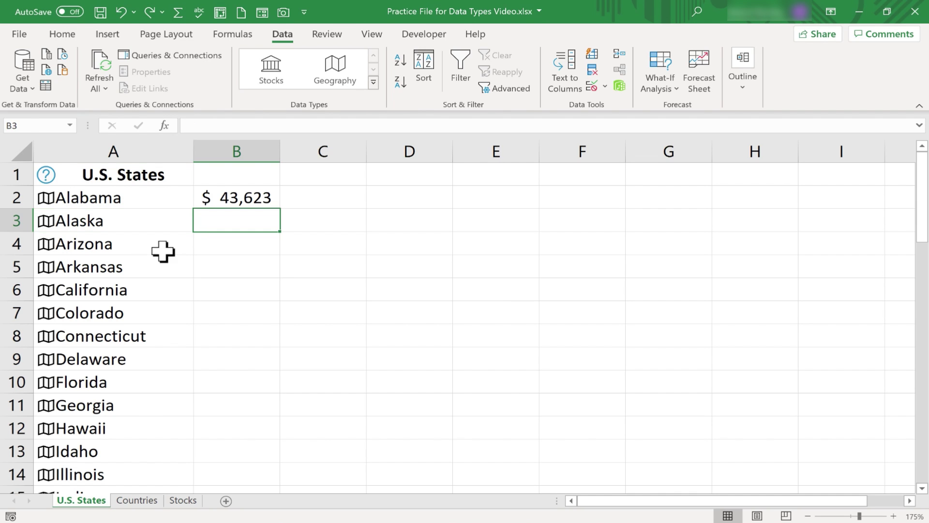
key(ctrl+z)
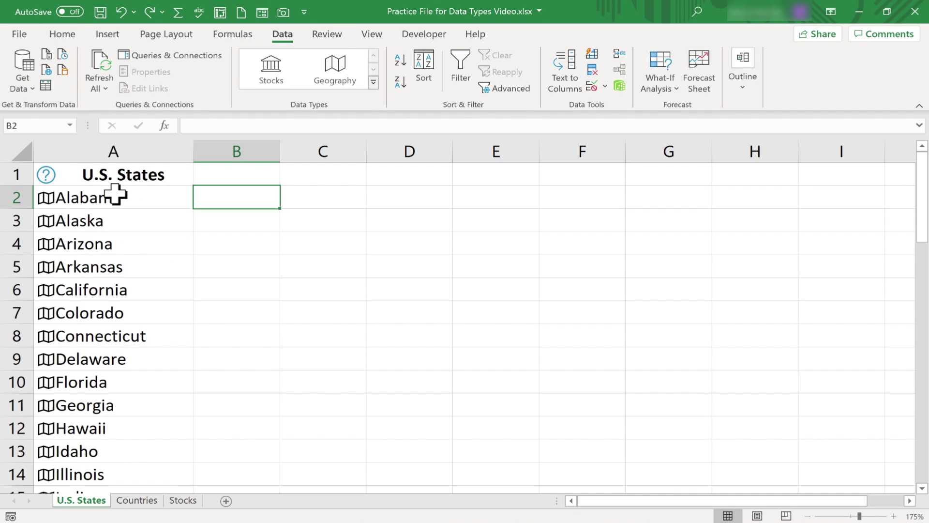
key(ctrl+z)
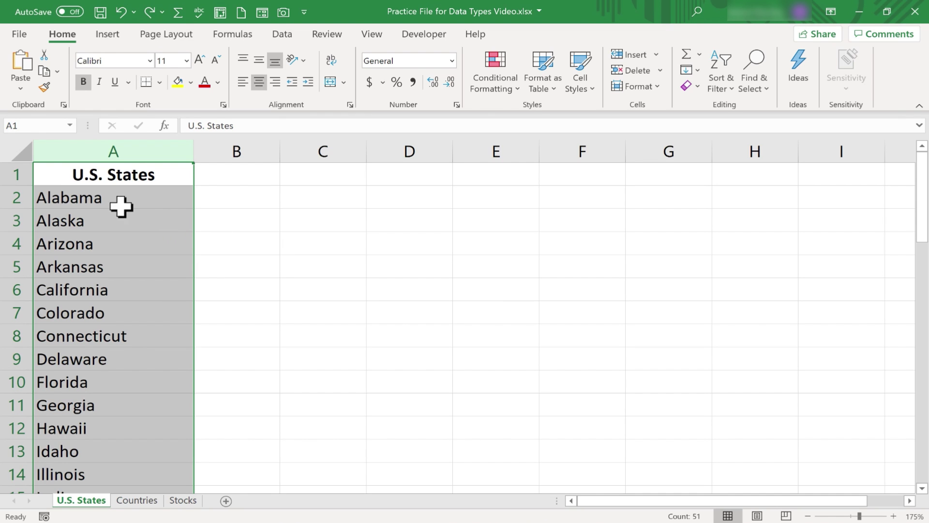
Turn the U.S. States column A into a table with headers, then reselect the column.
click(258, 262)
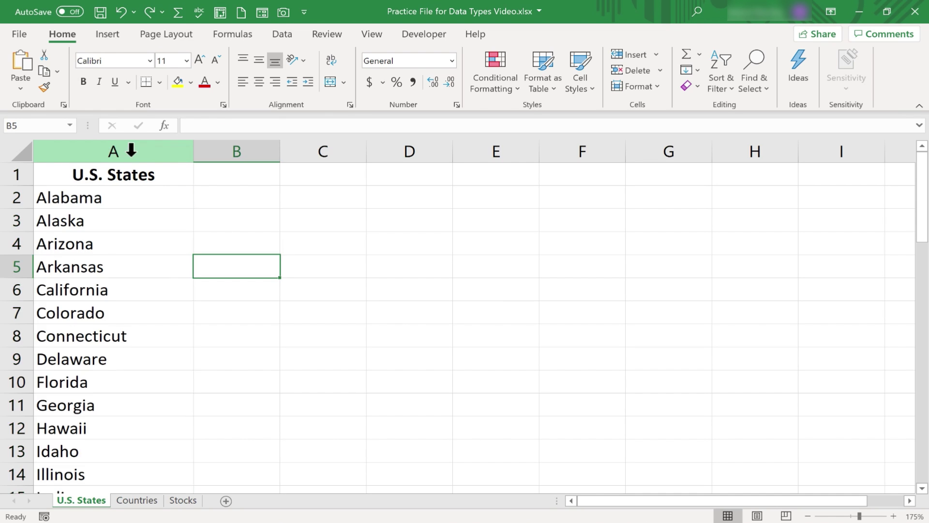
click(129, 151)
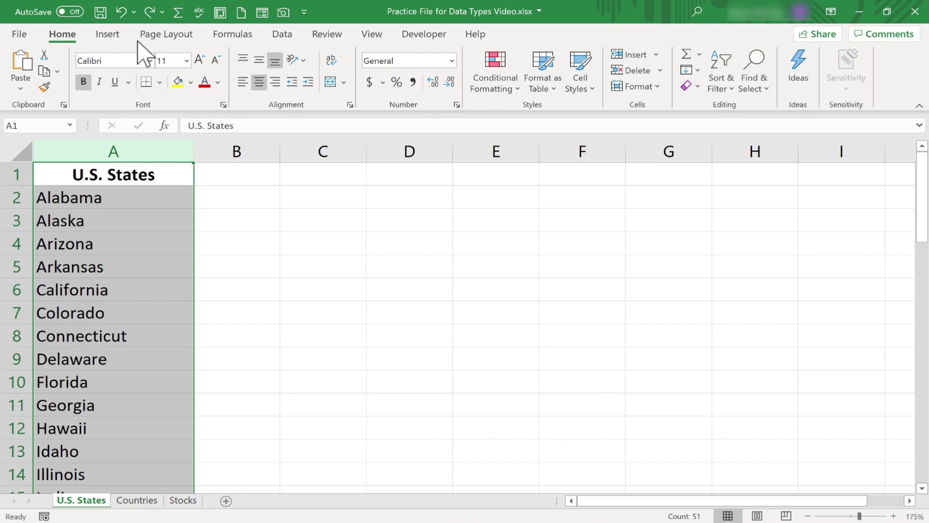
click(108, 34)
click(134, 68)
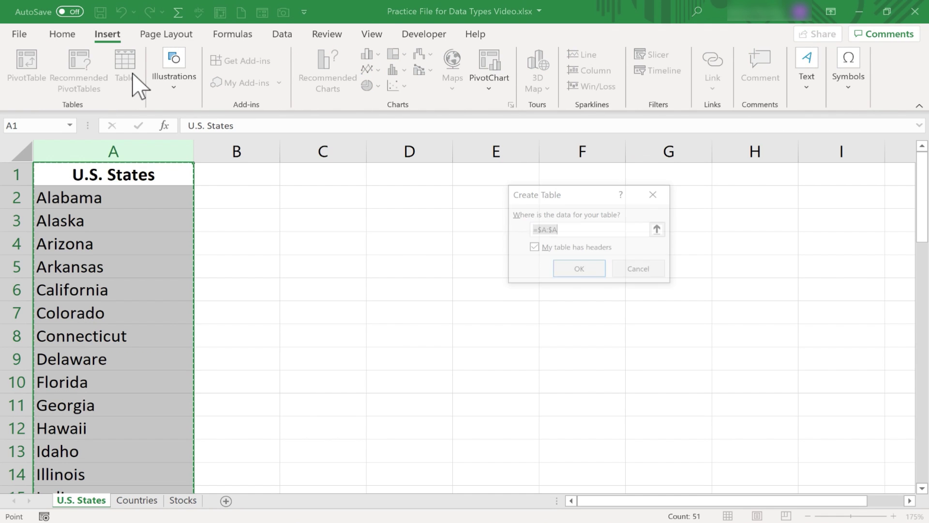
click(584, 271)
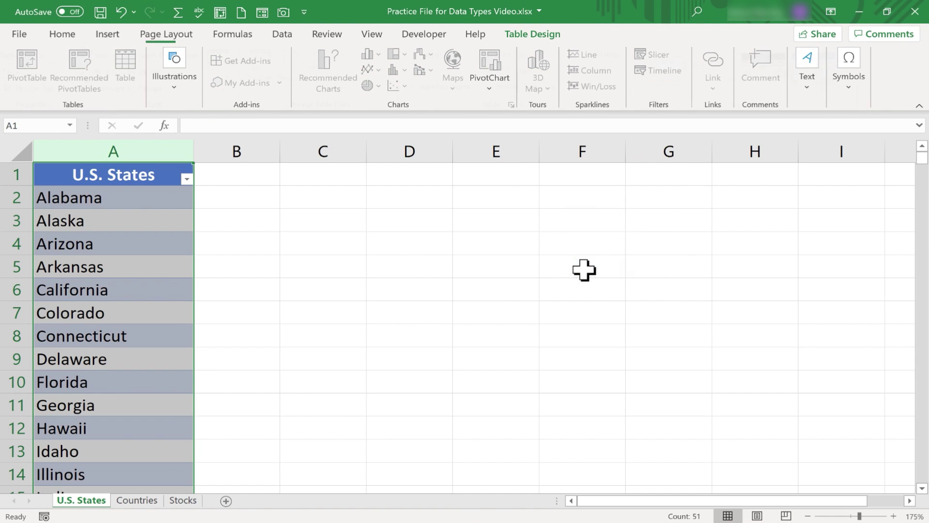
click(255, 247)
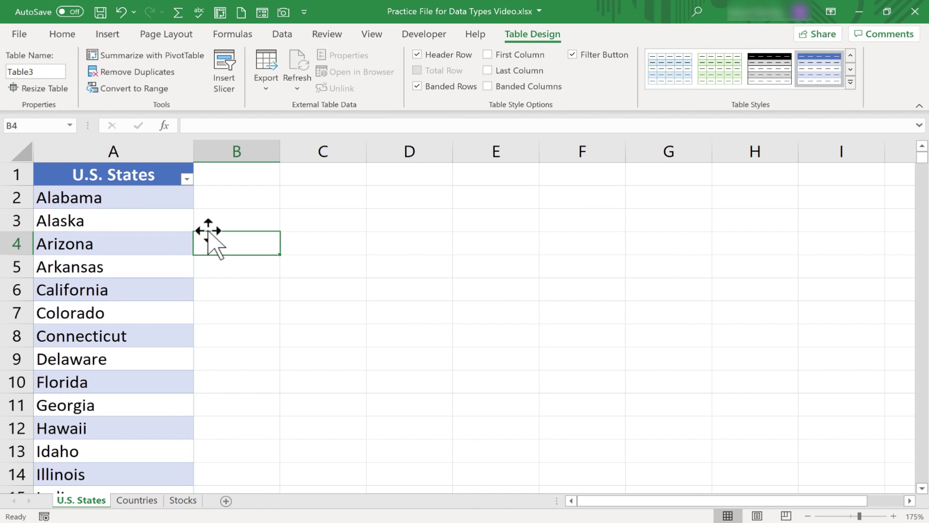
click(118, 150)
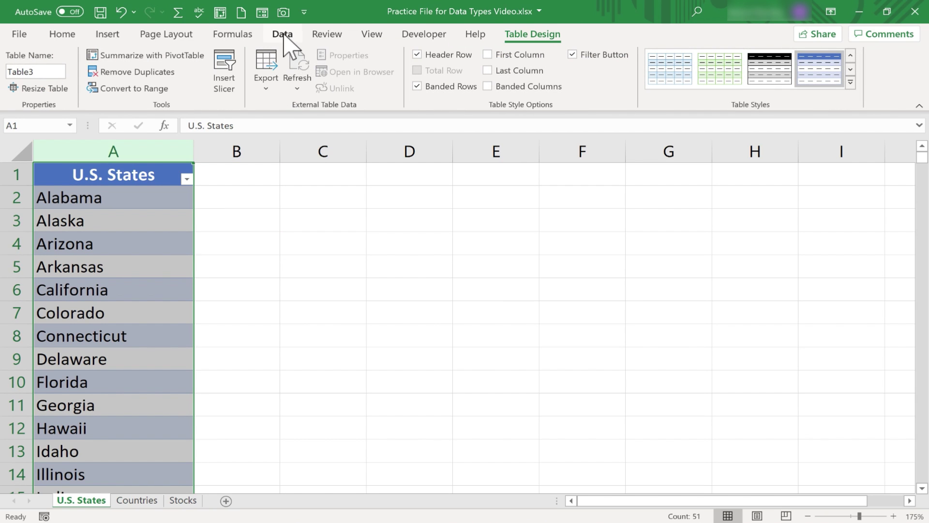
click(282, 35)
Convert the table's states to Geography and add a Median household income column for every state.
click(328, 80)
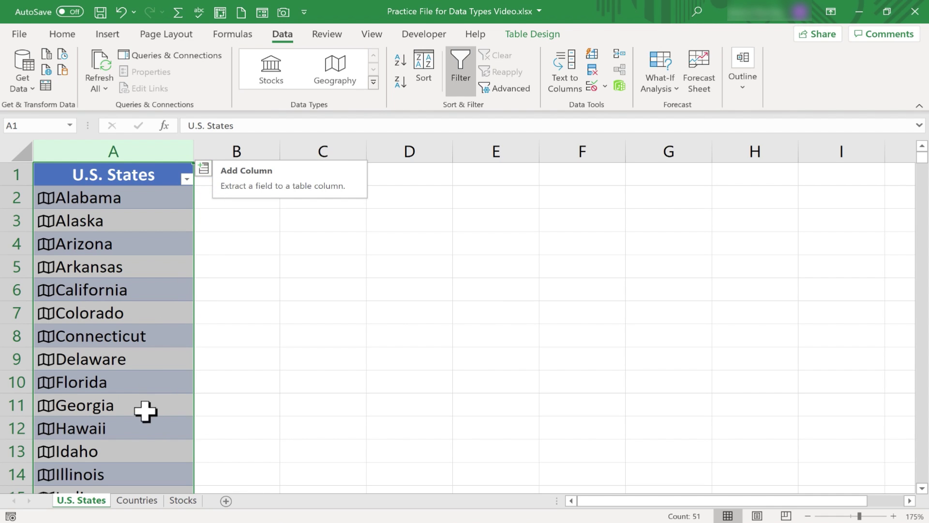
click(204, 170)
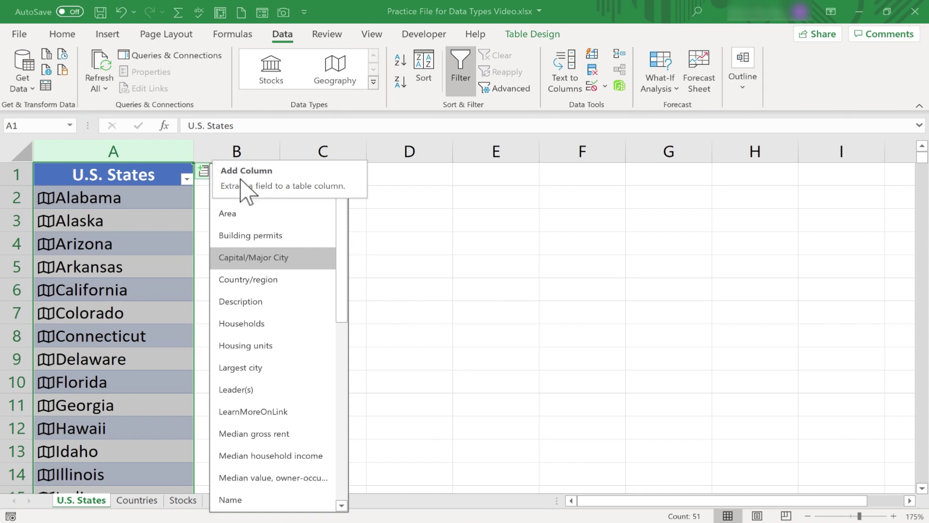
click(288, 457)
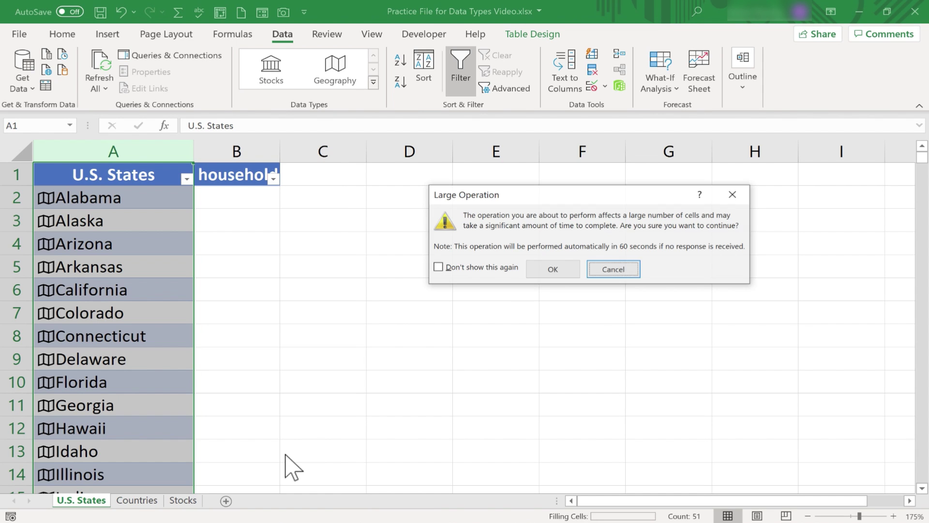
click(562, 274)
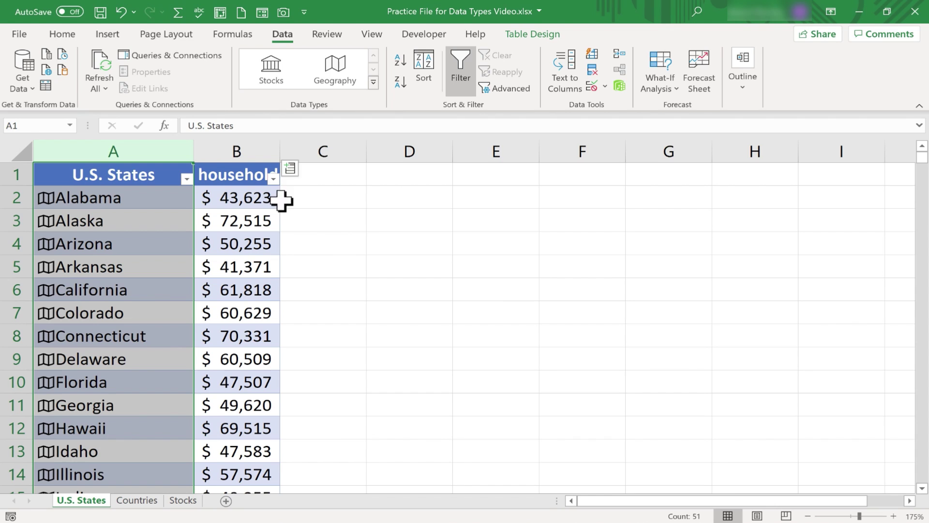
Add a Largest city column to the states table, suppressing future large-operation warnings.
click(290, 170)
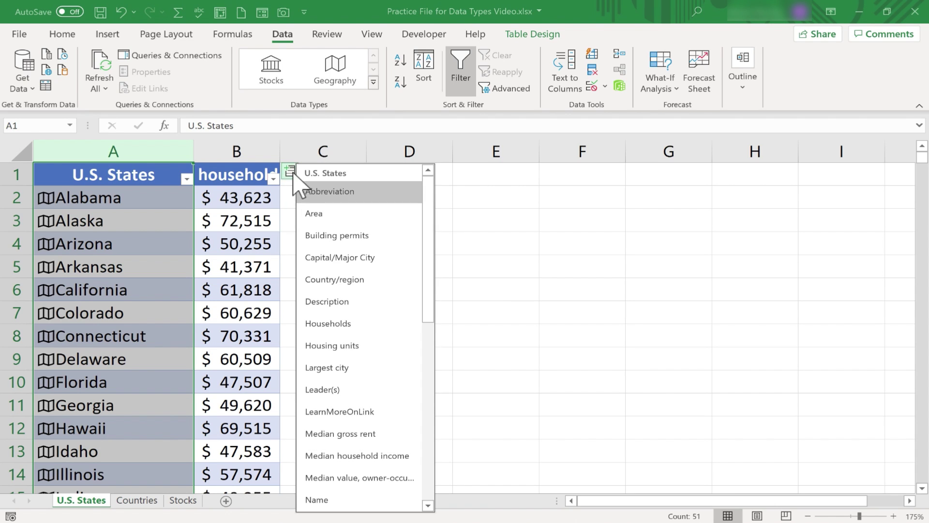
click(298, 188)
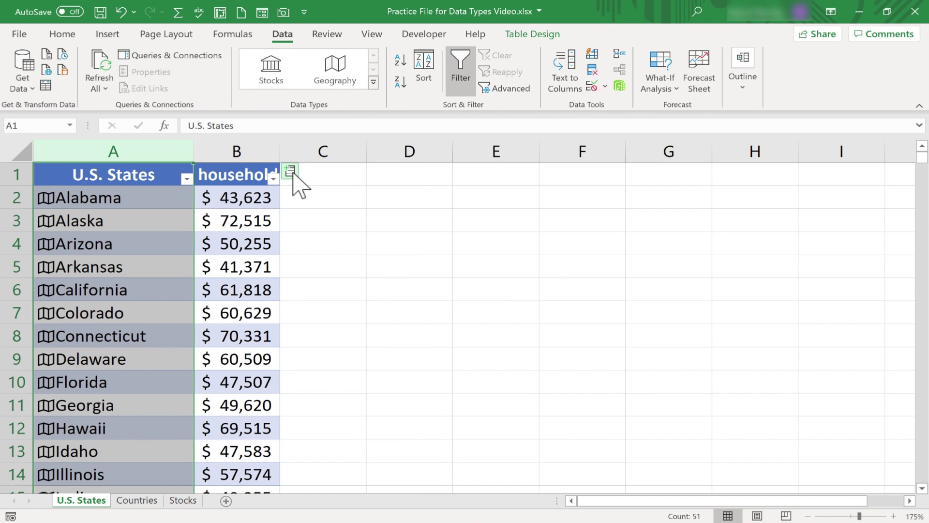
click(291, 171)
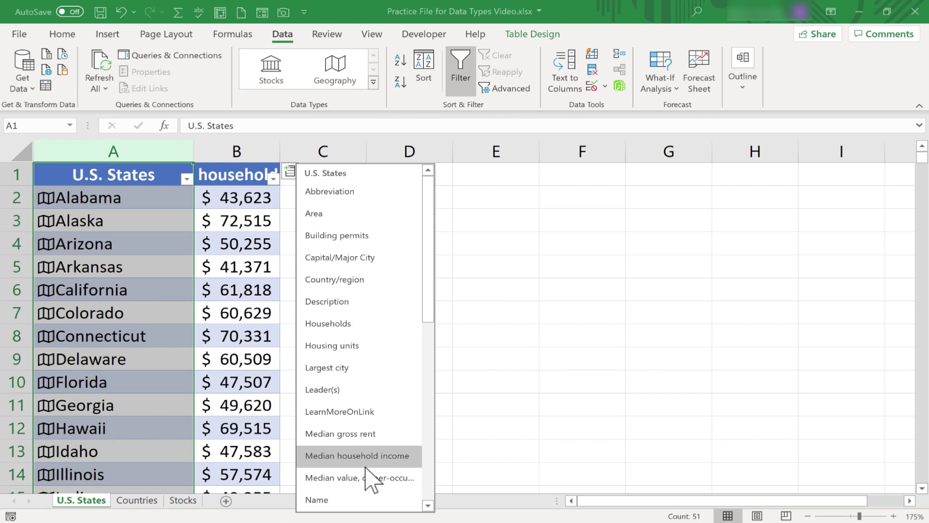
scroll(367, 467, down, 1)
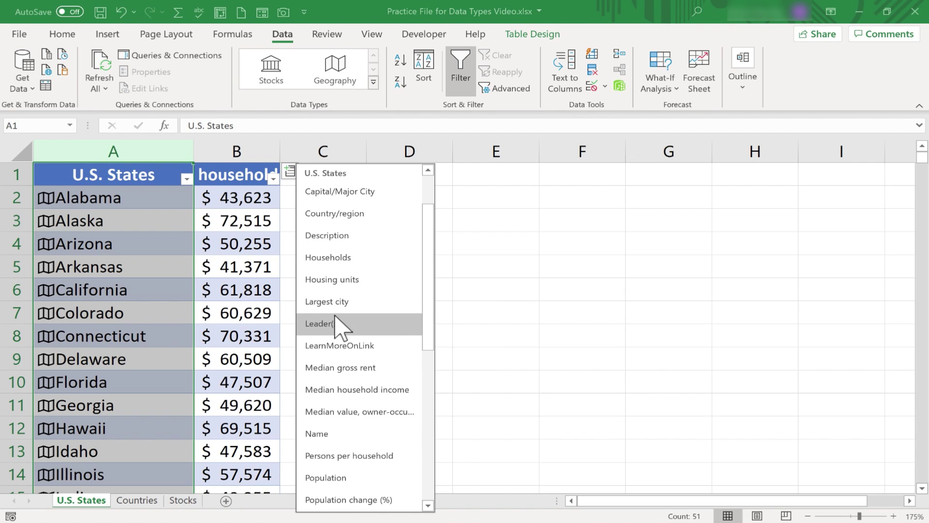
click(336, 301)
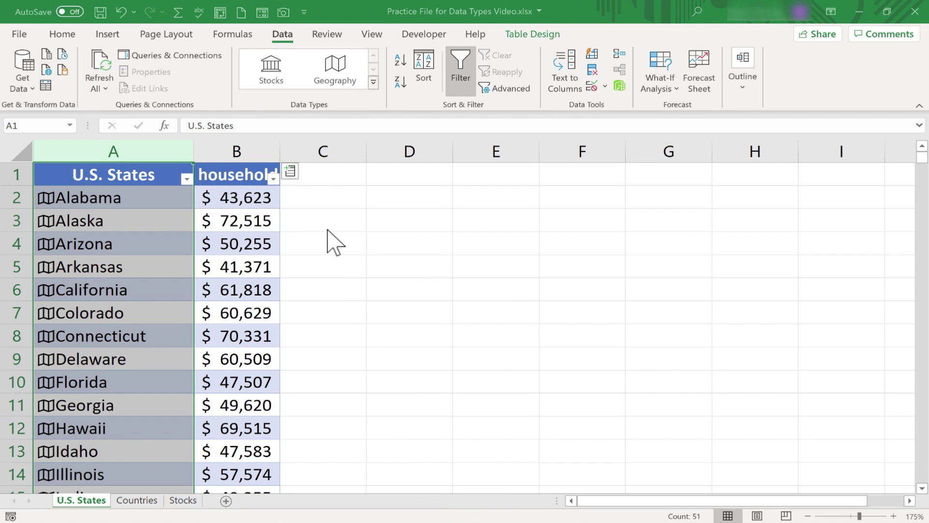
click(437, 268)
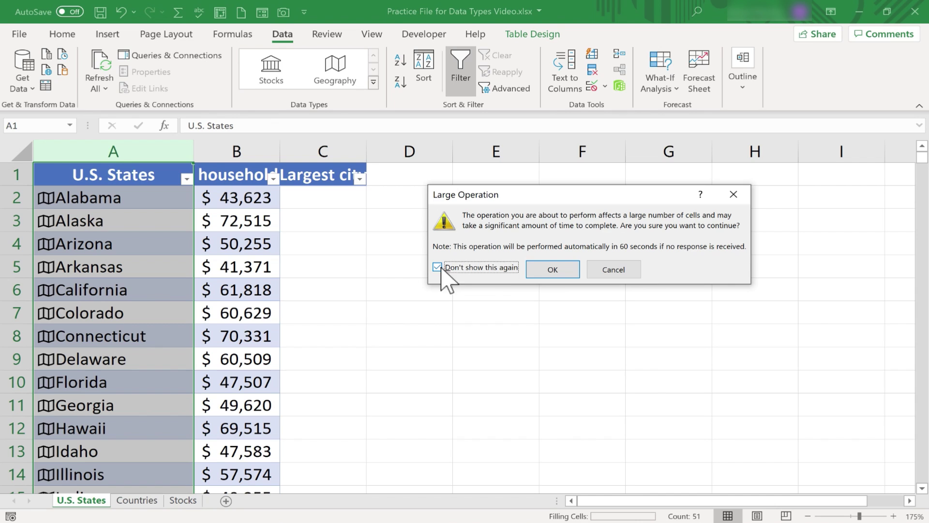
click(551, 274)
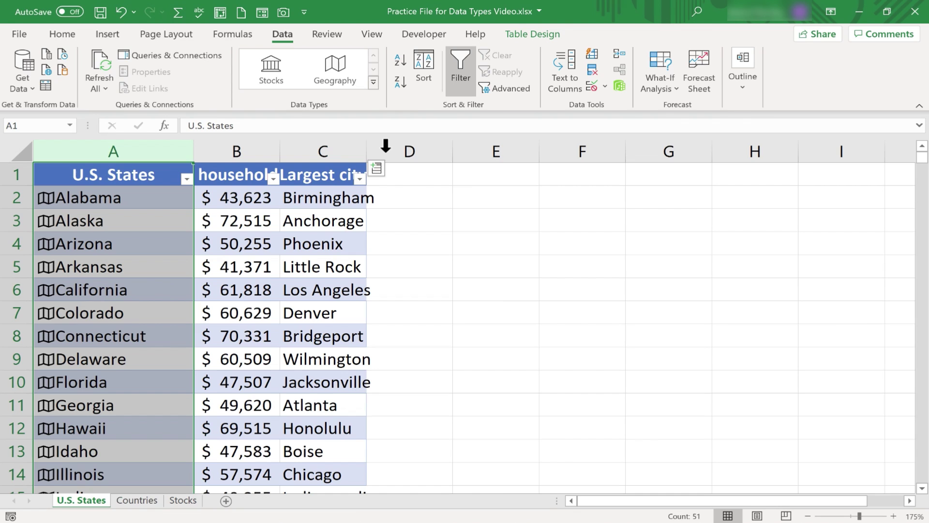
Autofit the Largest city column and add Persons per household (2.55 Alabama, 2.81 Alaska).
double_click(366, 151)
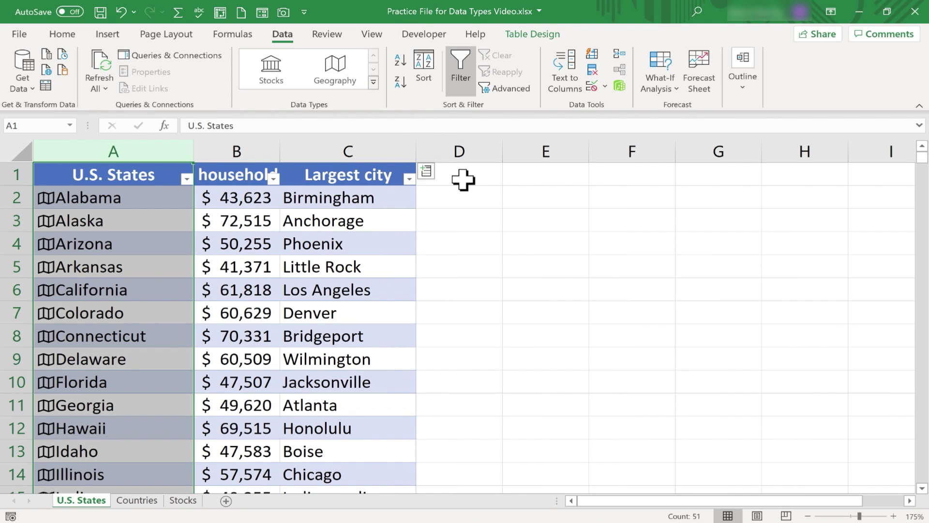
click(427, 173)
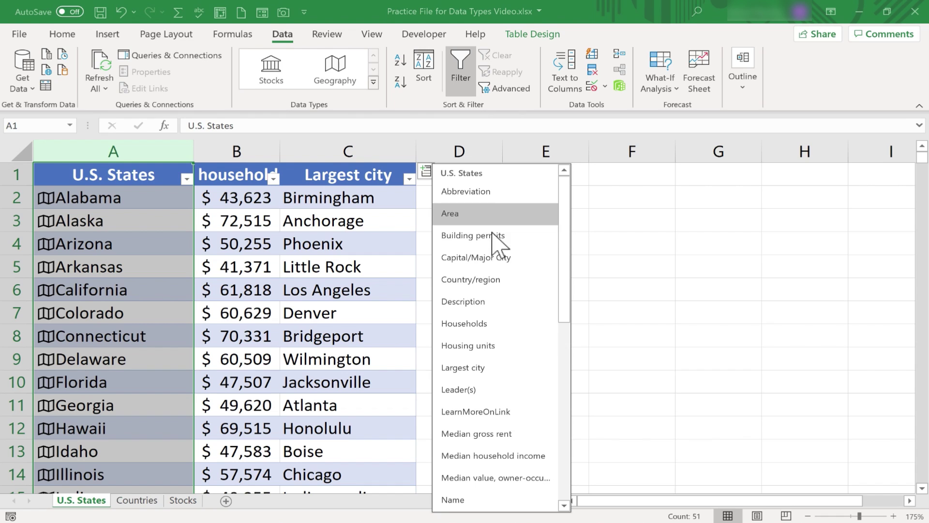
scroll(552, 329, down, 2)
scroll(556, 339, up, 1)
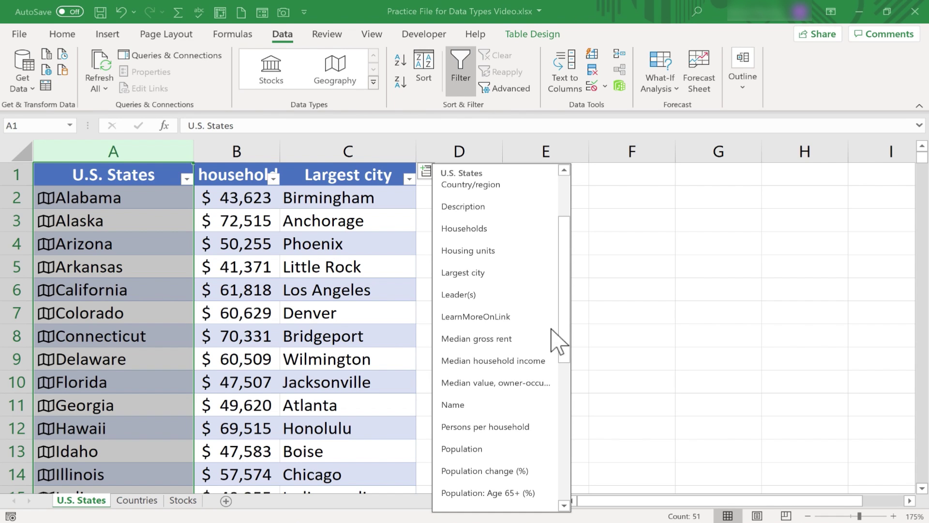
click(497, 427)
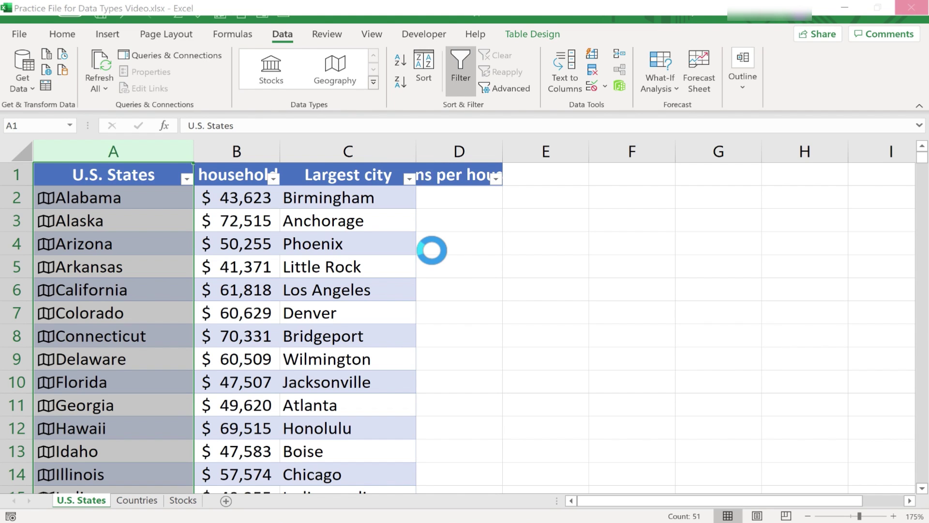
click(550, 237)
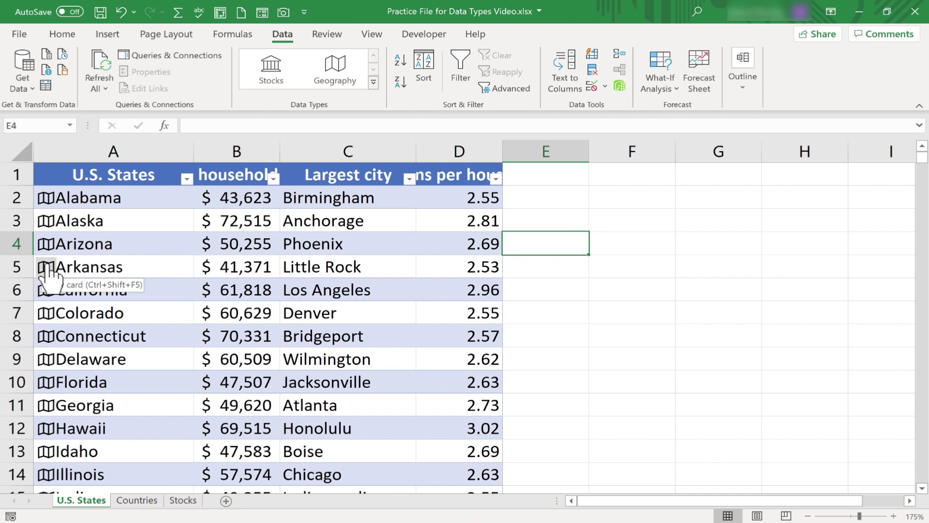
Open Arizona's Geography data card and scroll through its details down to the description.
click(47, 244)
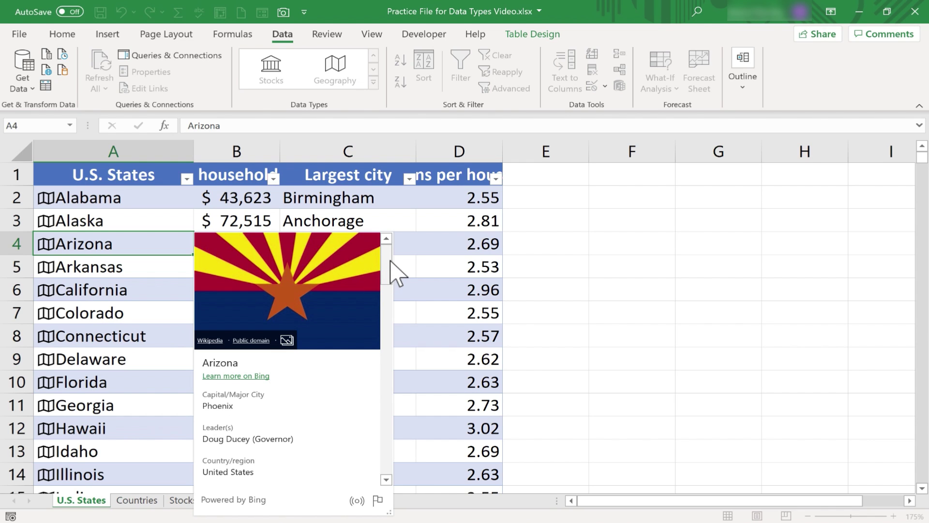
drag(395, 274, 382, 487)
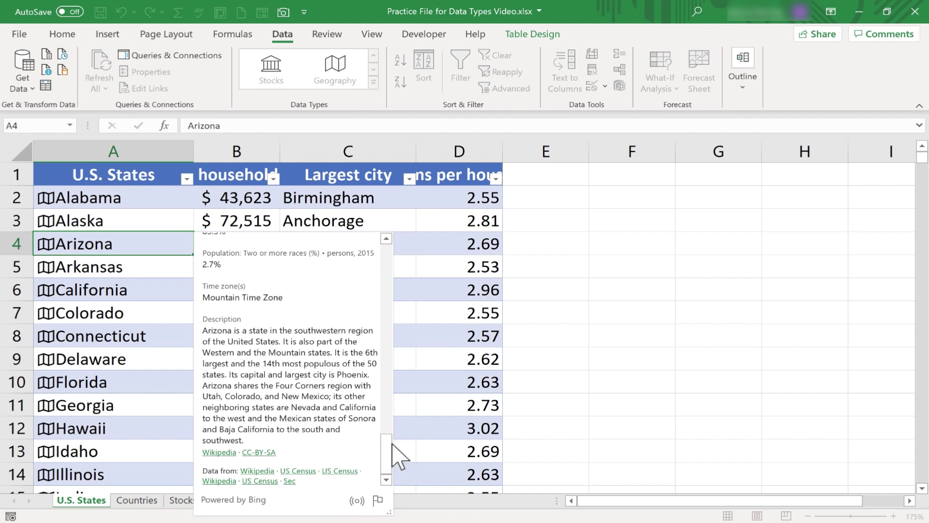
Close Arizona's card and turn the Countries sheet's country list into a table.
click(587, 312)
click(137, 500)
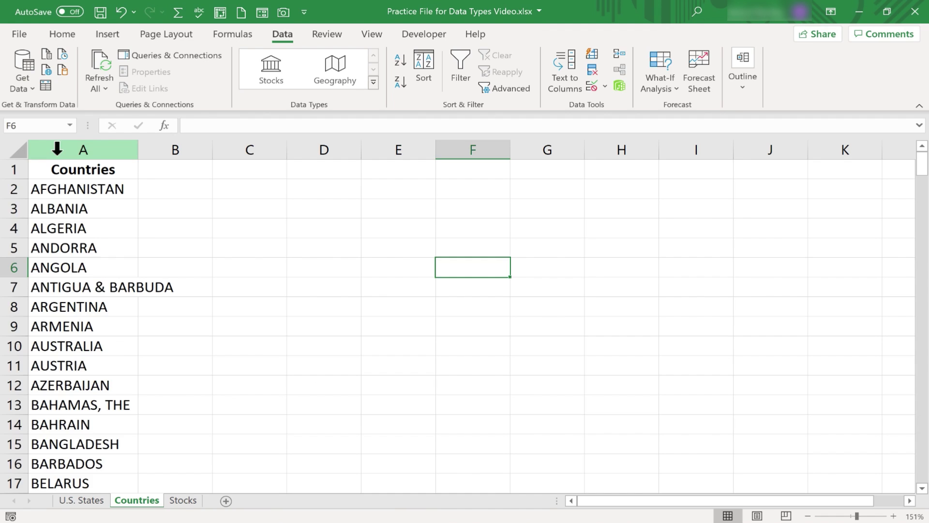
click(82, 150)
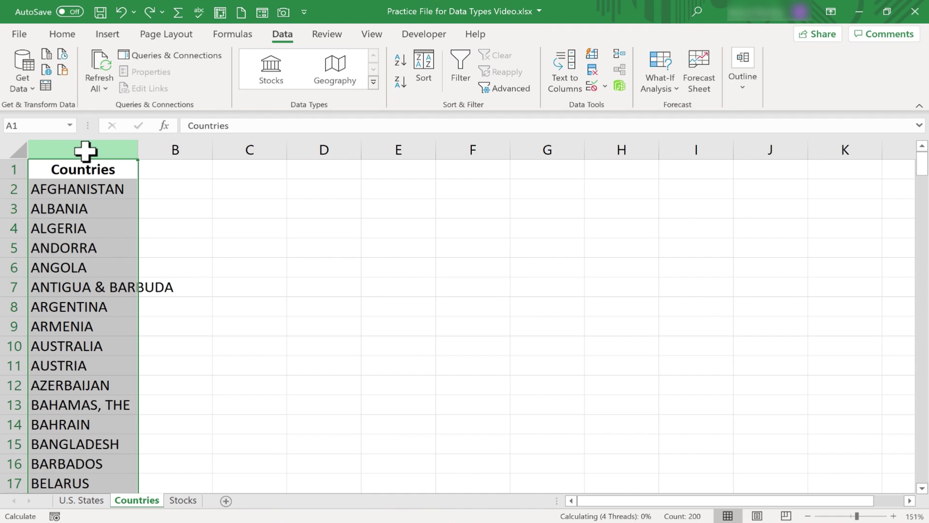
click(109, 35)
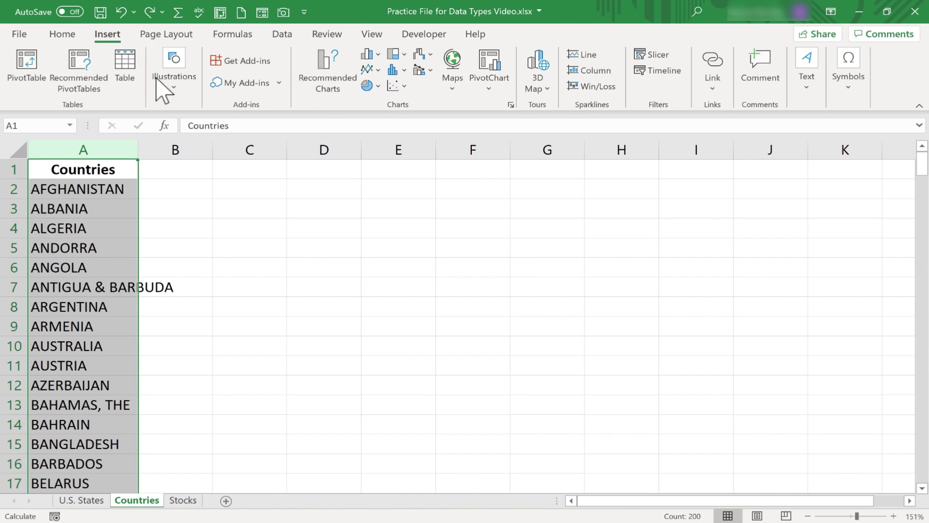
click(127, 67)
click(588, 275)
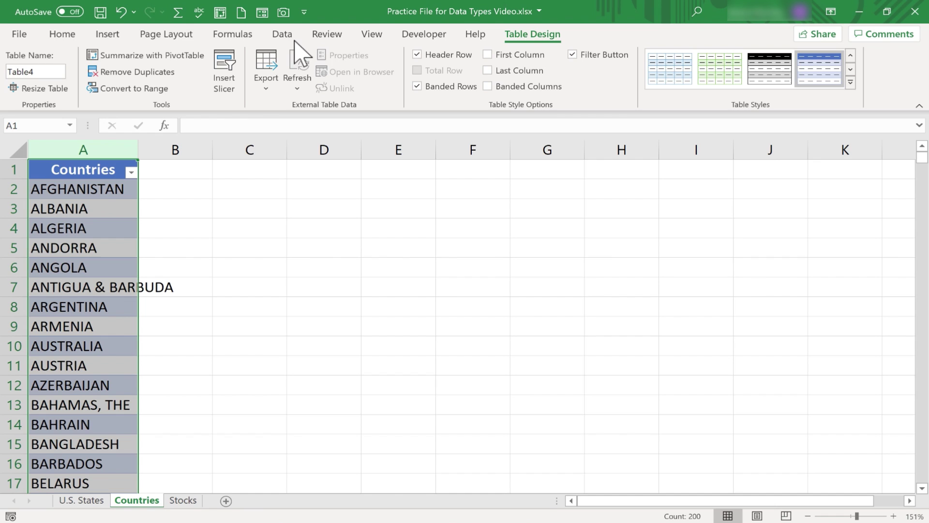
Convert the countries to the Geography data type and scroll back to the table's top.
click(290, 35)
click(342, 70)
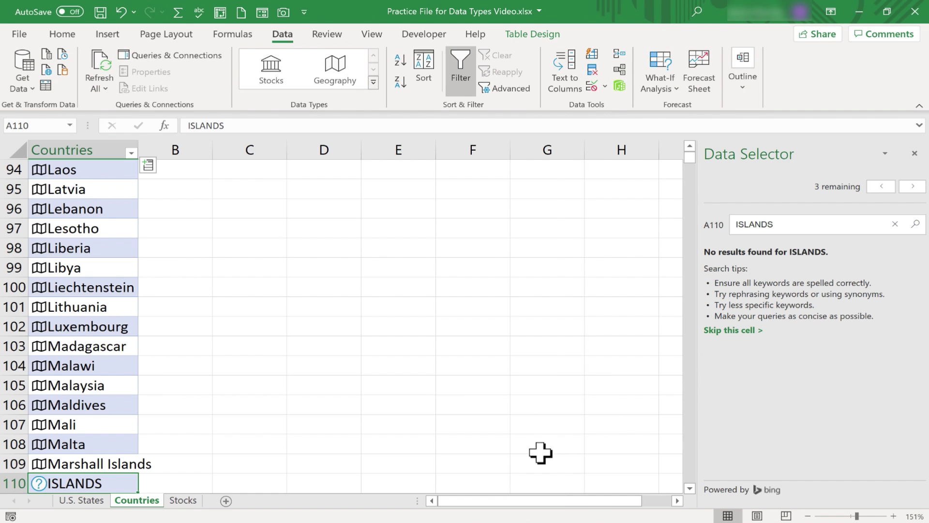
scroll(38, 344, up, 3)
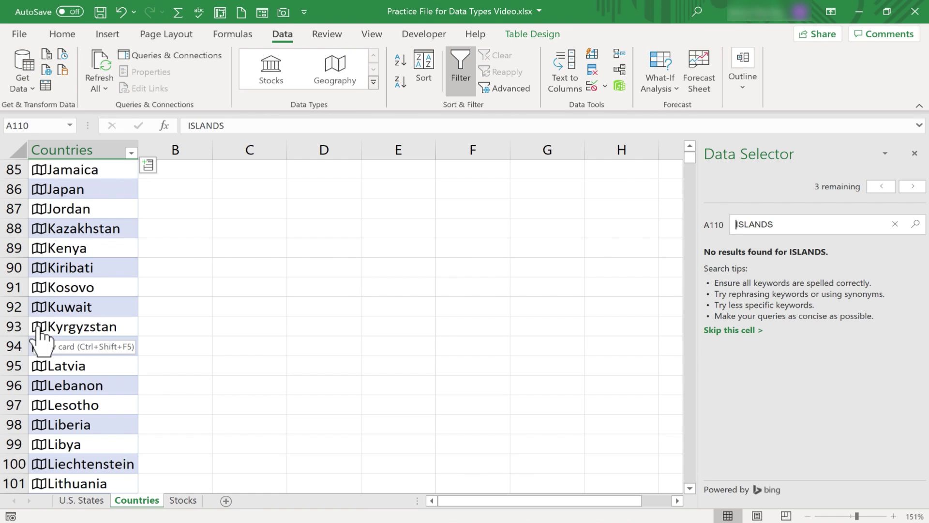
scroll(55, 345, down, 1)
scroll(54, 345, down, 5)
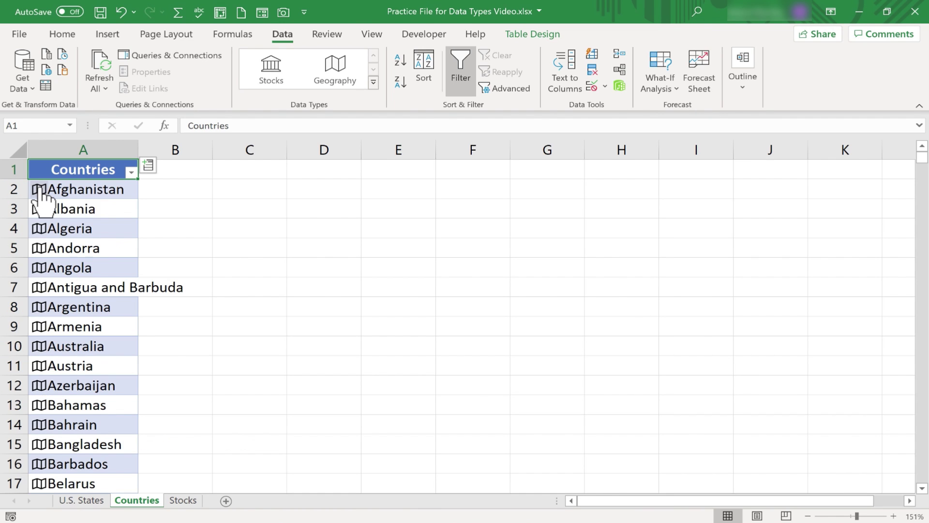
Open and browse Afghanistan's data card, then close it.
click(40, 189)
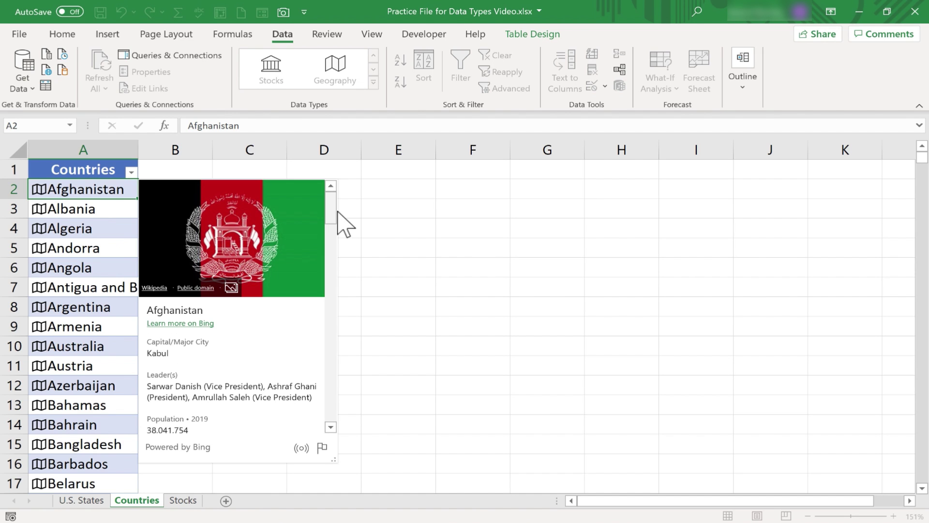
drag(336, 210, 357, 336)
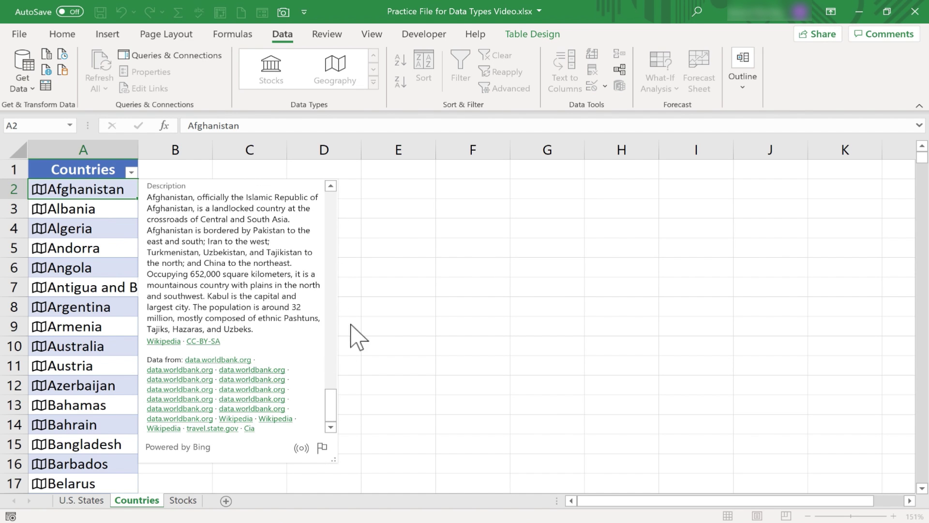
key(Escape)
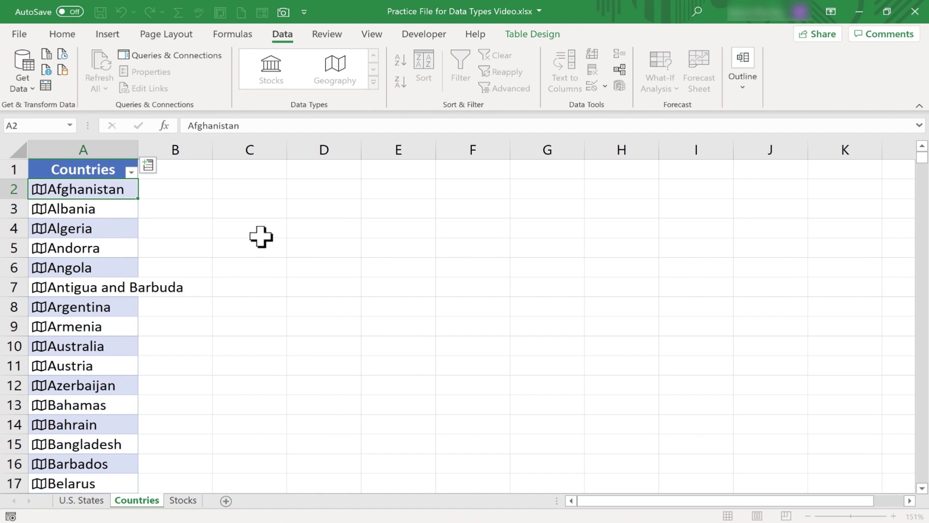
Add Capital/Major City (replacing column B's data) and Birth rate columns to the Countries table.
click(151, 169)
click(193, 299)
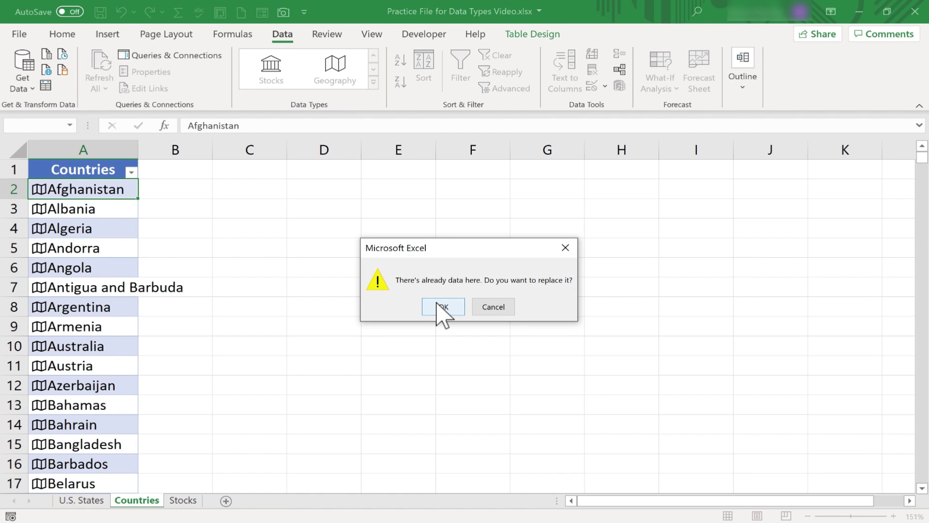
click(441, 307)
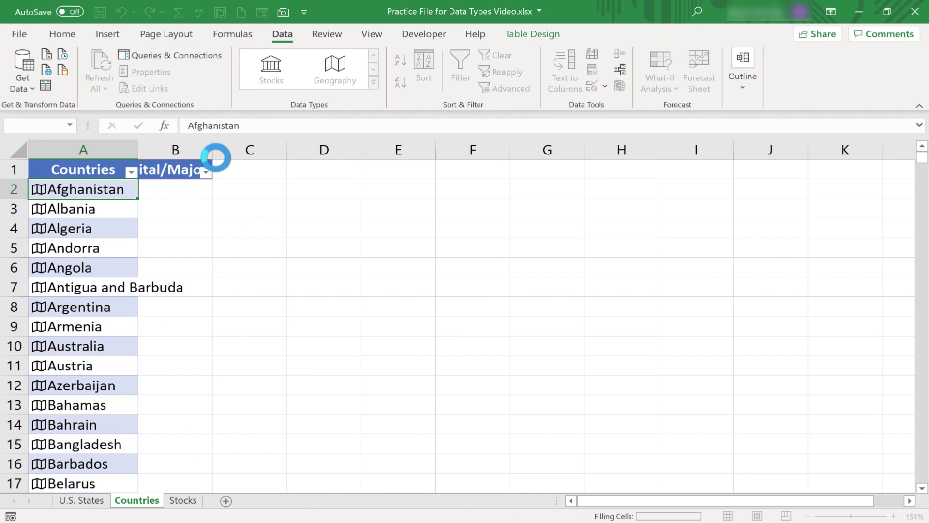
click(310, 169)
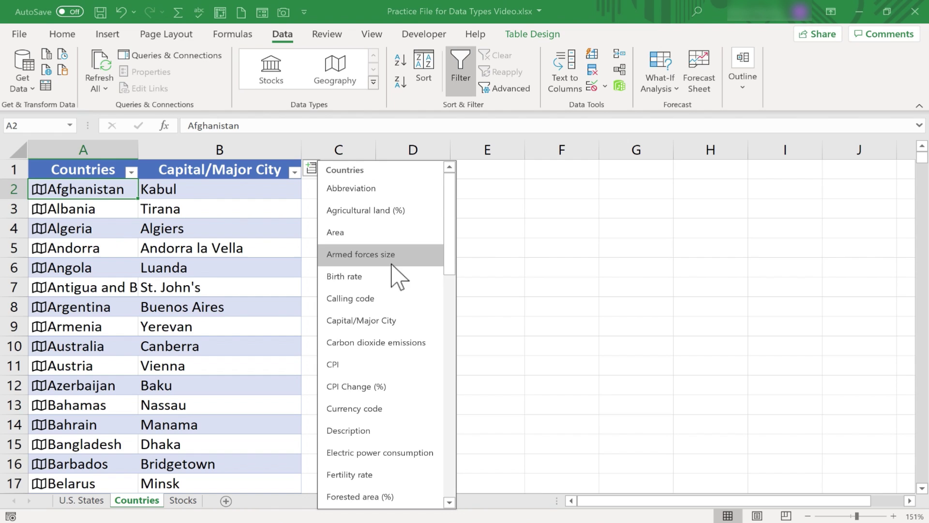
click(392, 283)
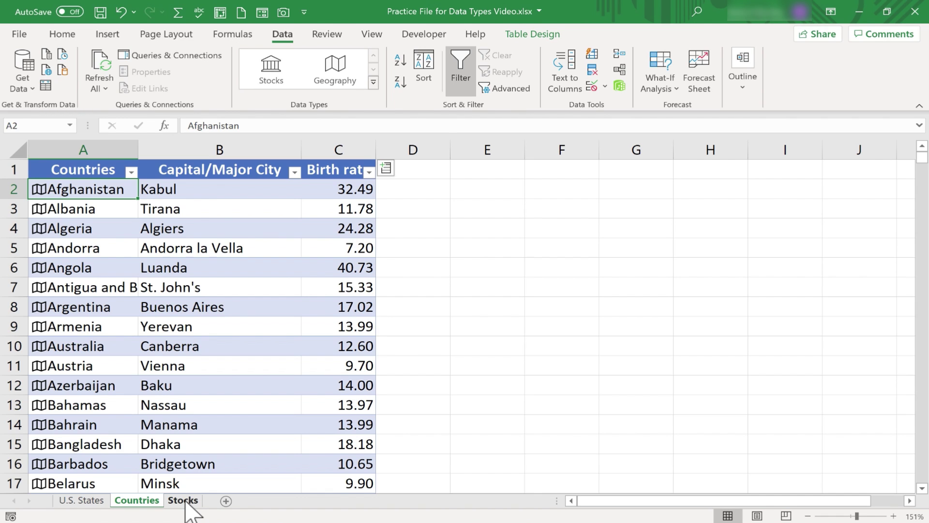
On the Stocks sheet, turn the company list in column A into a table with headers.
click(184, 500)
click(137, 154)
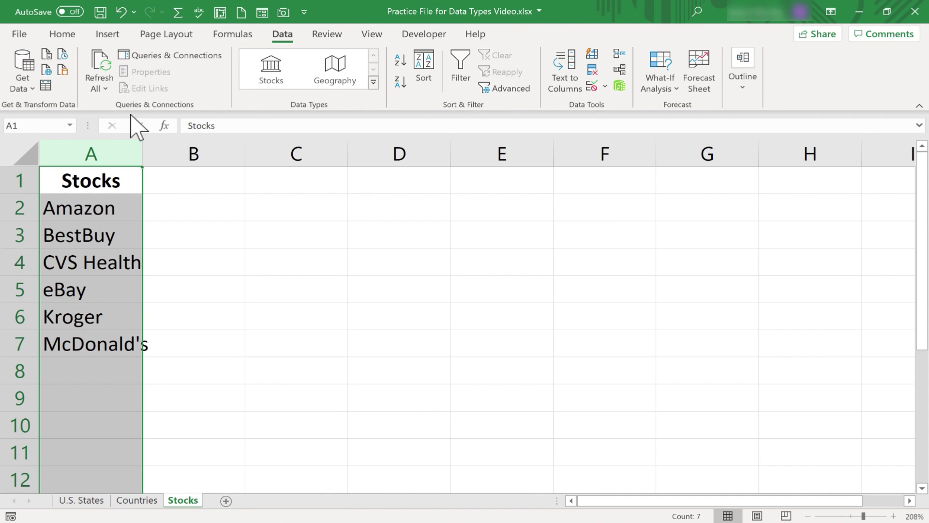
click(108, 34)
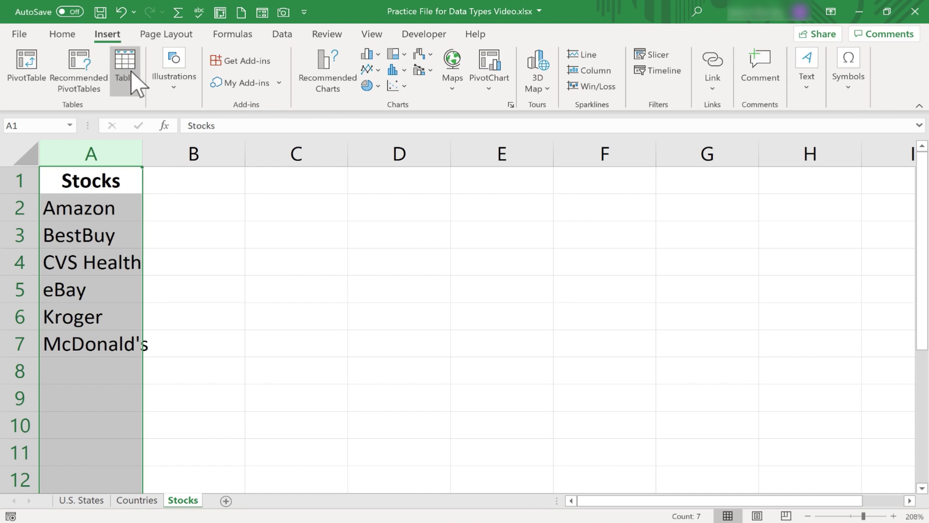
click(125, 63)
click(578, 270)
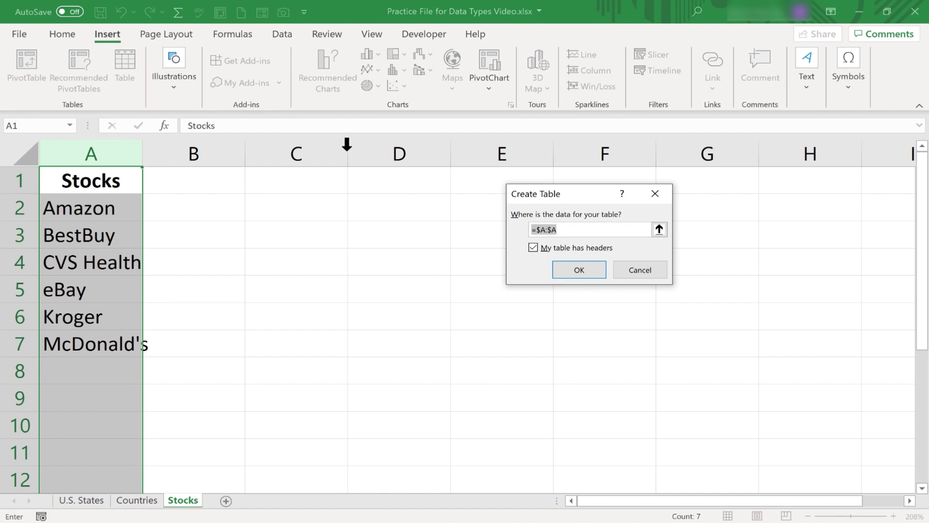
Convert the company names to the Stocks data type, matching eBay to EBAY INC.
click(281, 36)
click(278, 80)
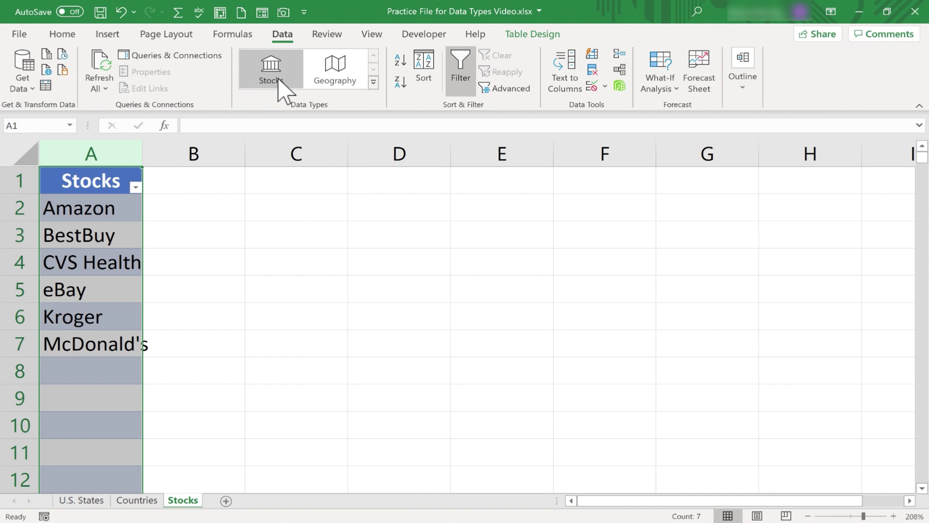
click(278, 81)
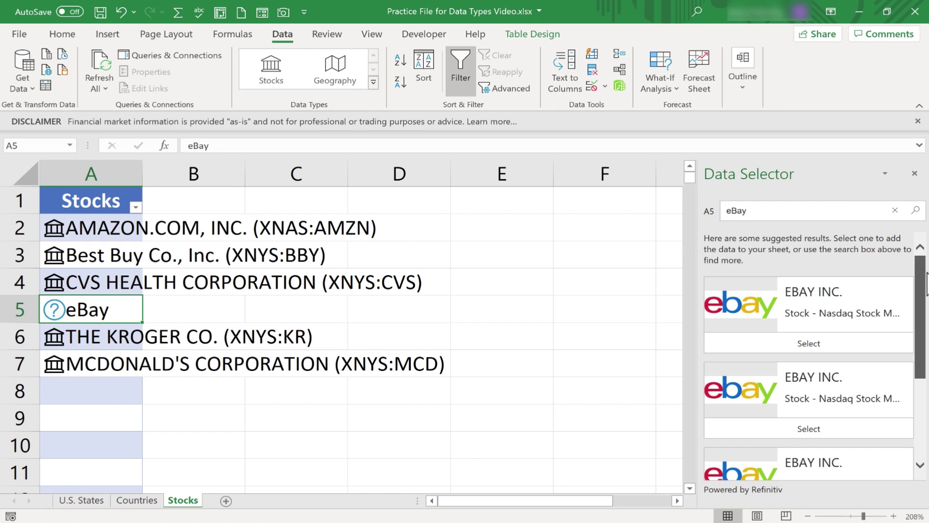
scroll(925, 290, down, 5)
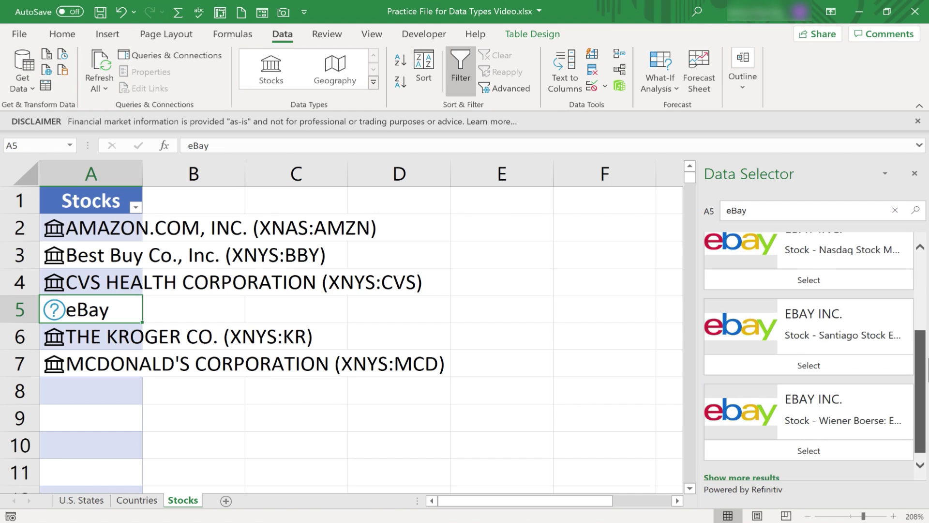
scroll(926, 289, up, 5)
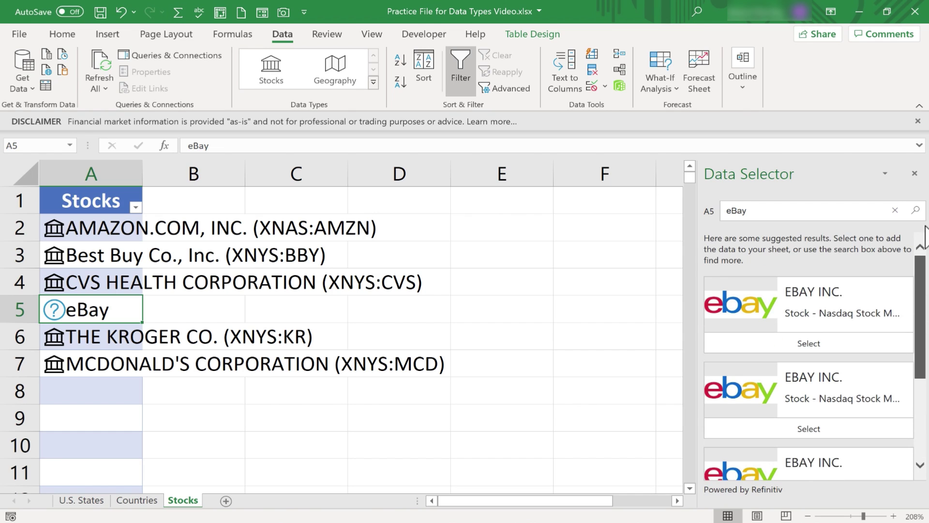
click(817, 344)
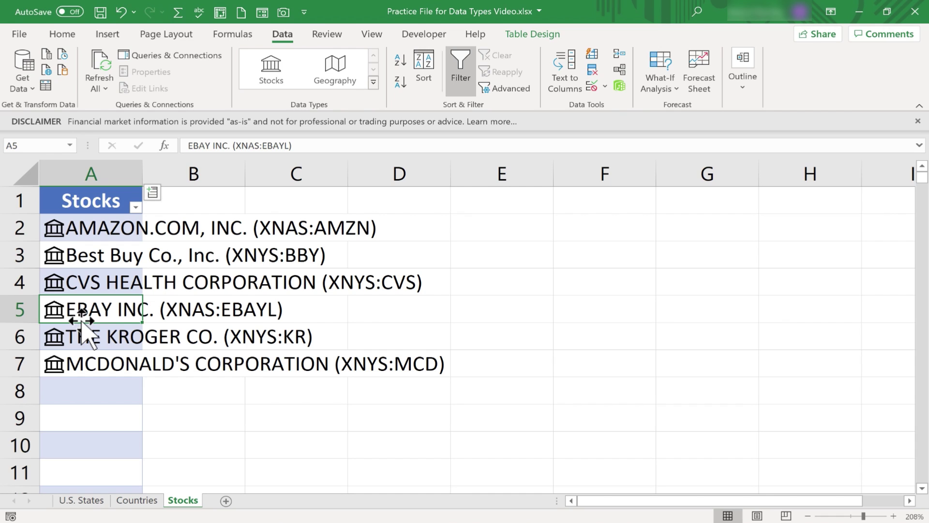
Autofit column A, add Employees and Price columns to the stock table, and autofit column C.
double_click(144, 173)
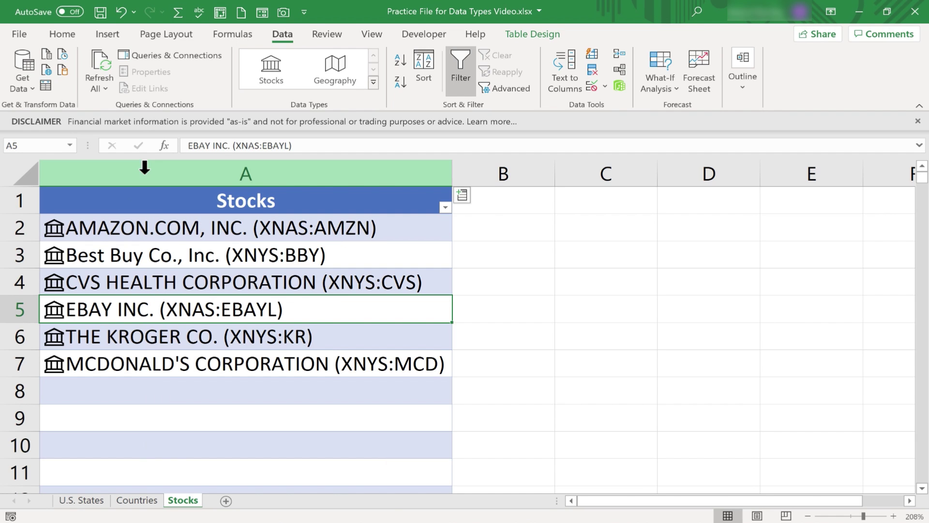
click(462, 195)
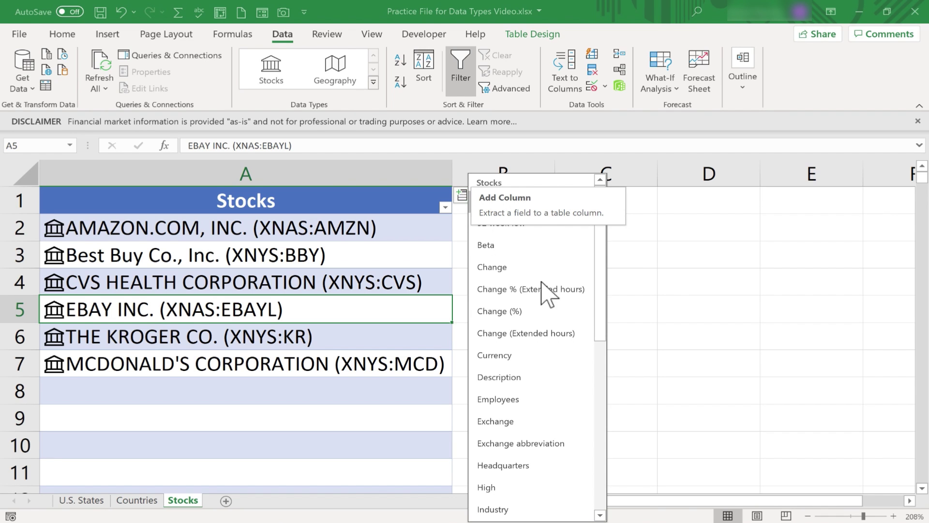
drag(602, 321, 596, 370)
click(499, 266)
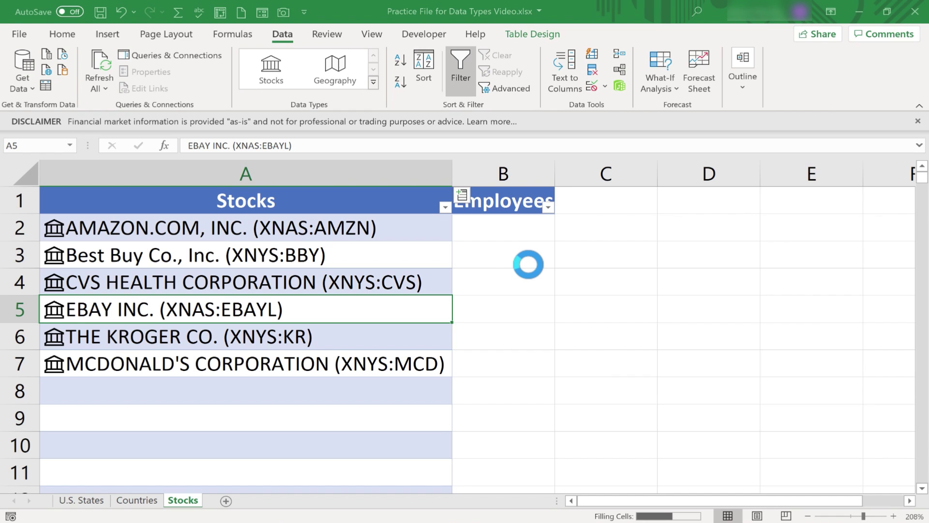
click(565, 195)
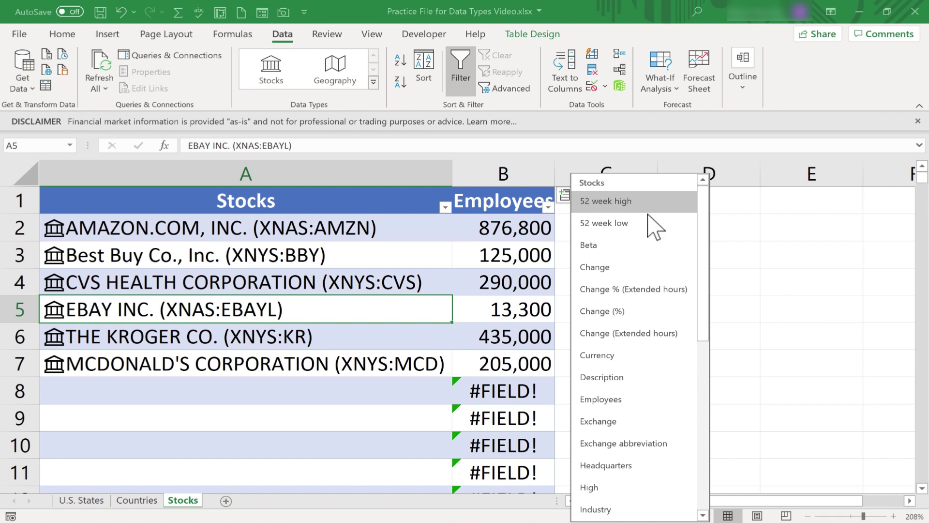
key(Escape)
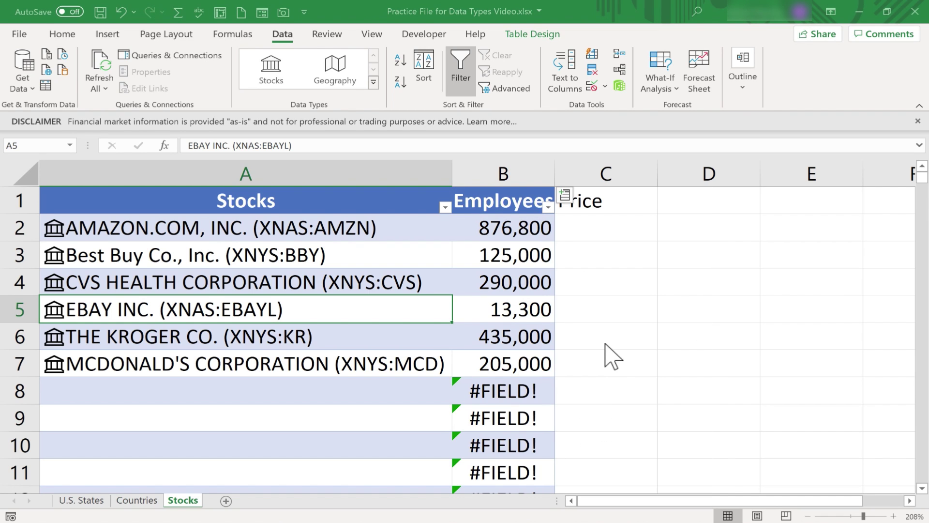
double_click(659, 172)
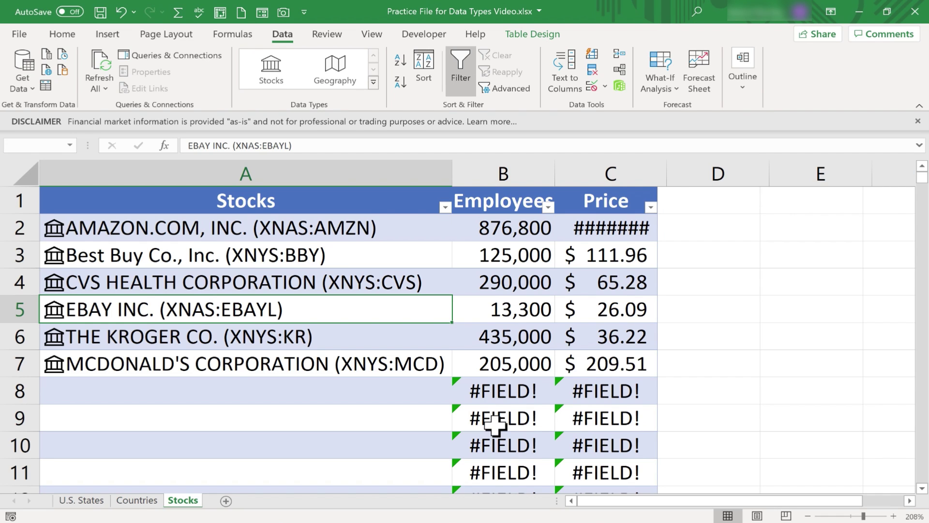